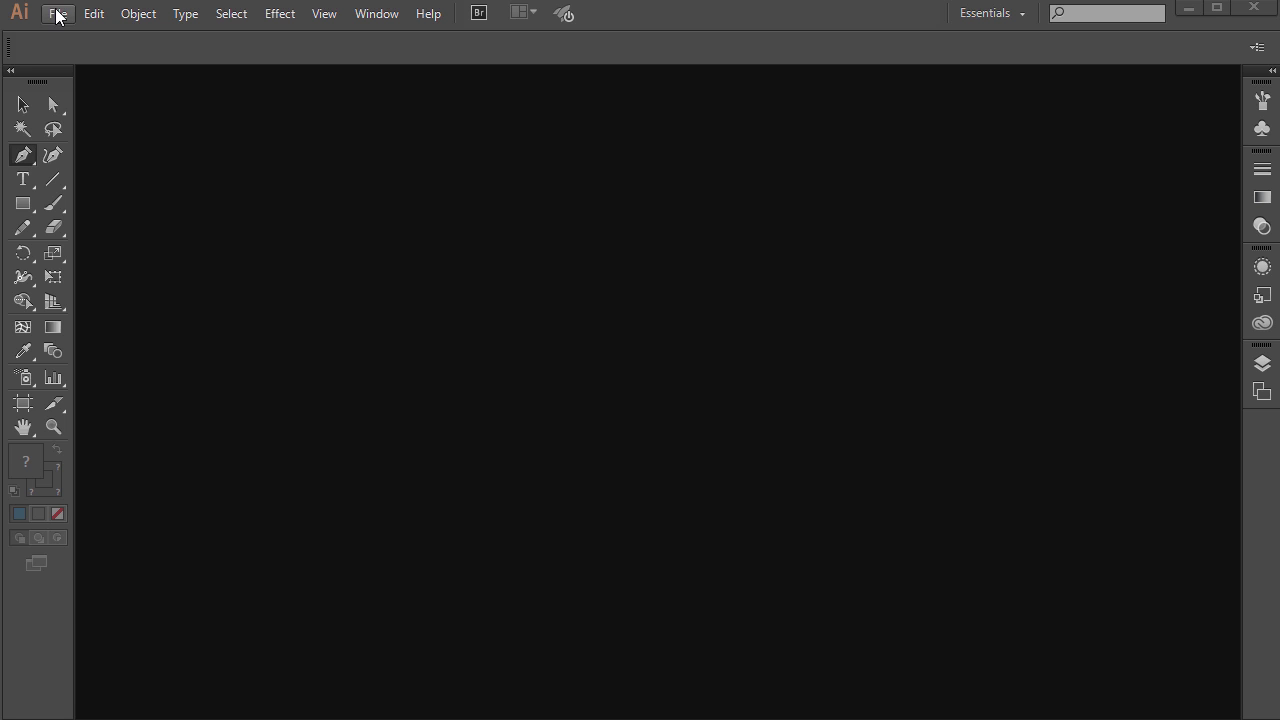
Open the New Document dialog from the File menu
click(100, 35)
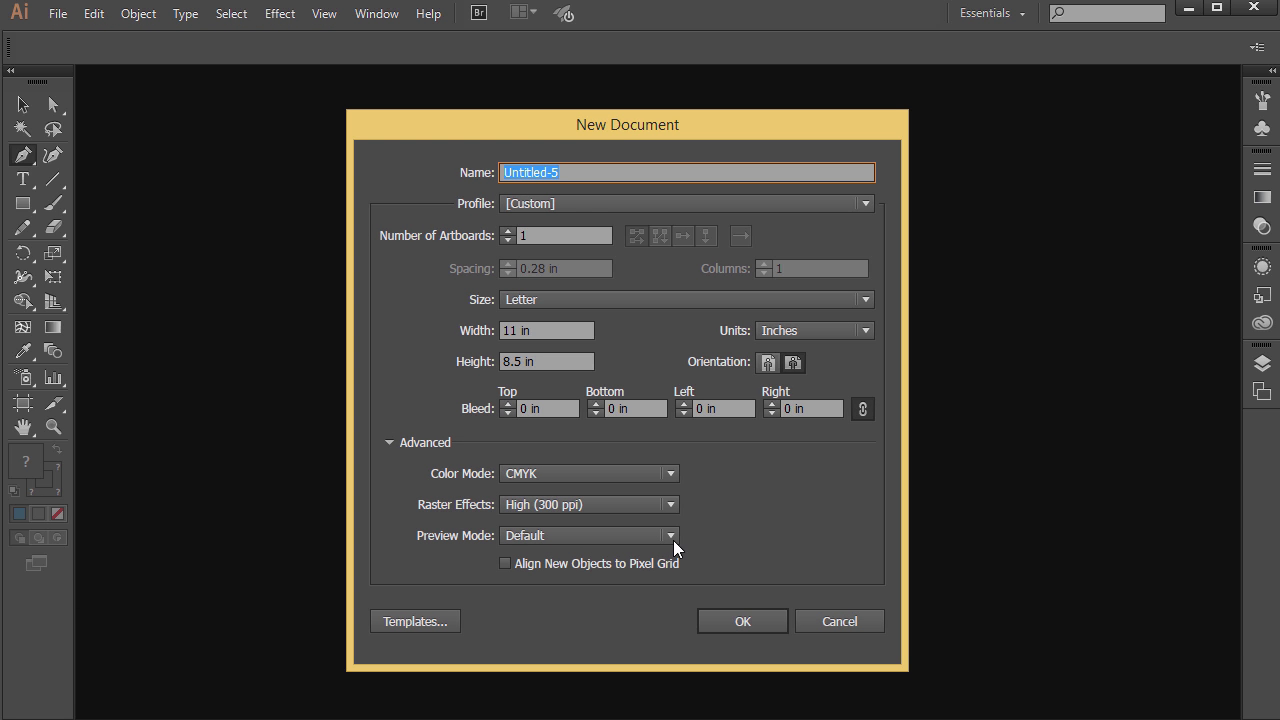
Create the Letter-size document and select the standard Pen Tool
click(739, 624)
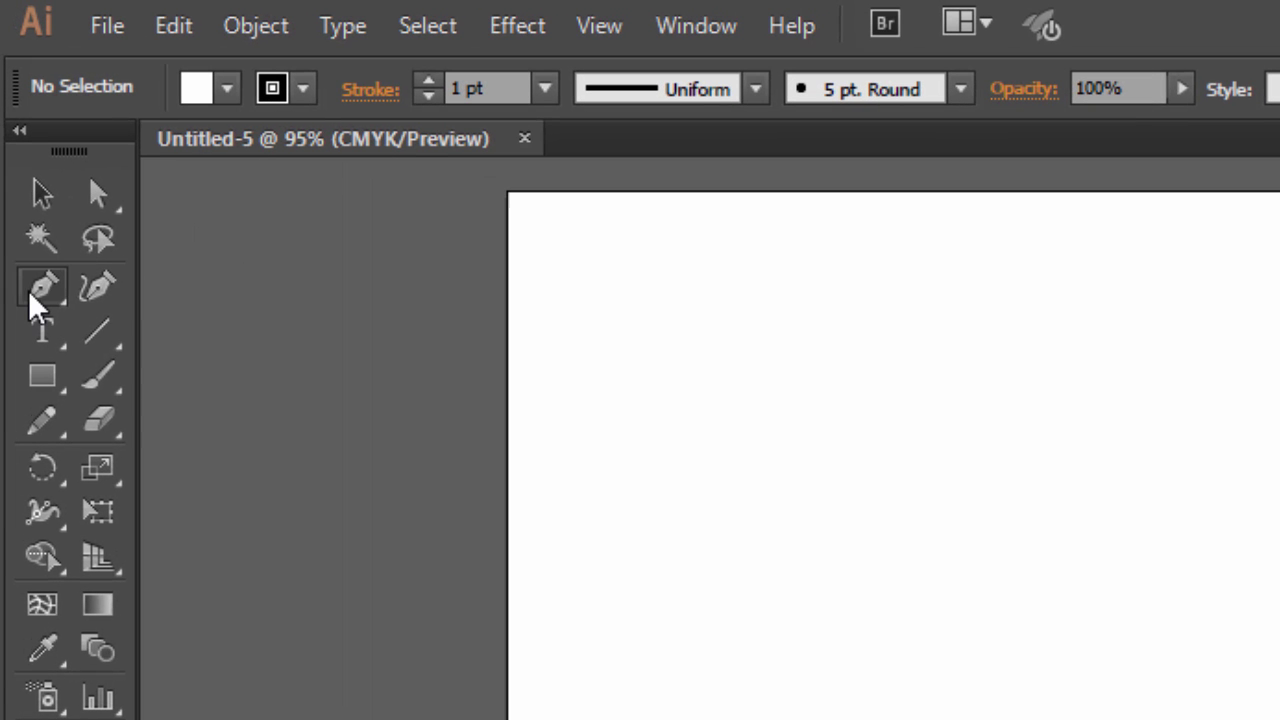
click(20, 157)
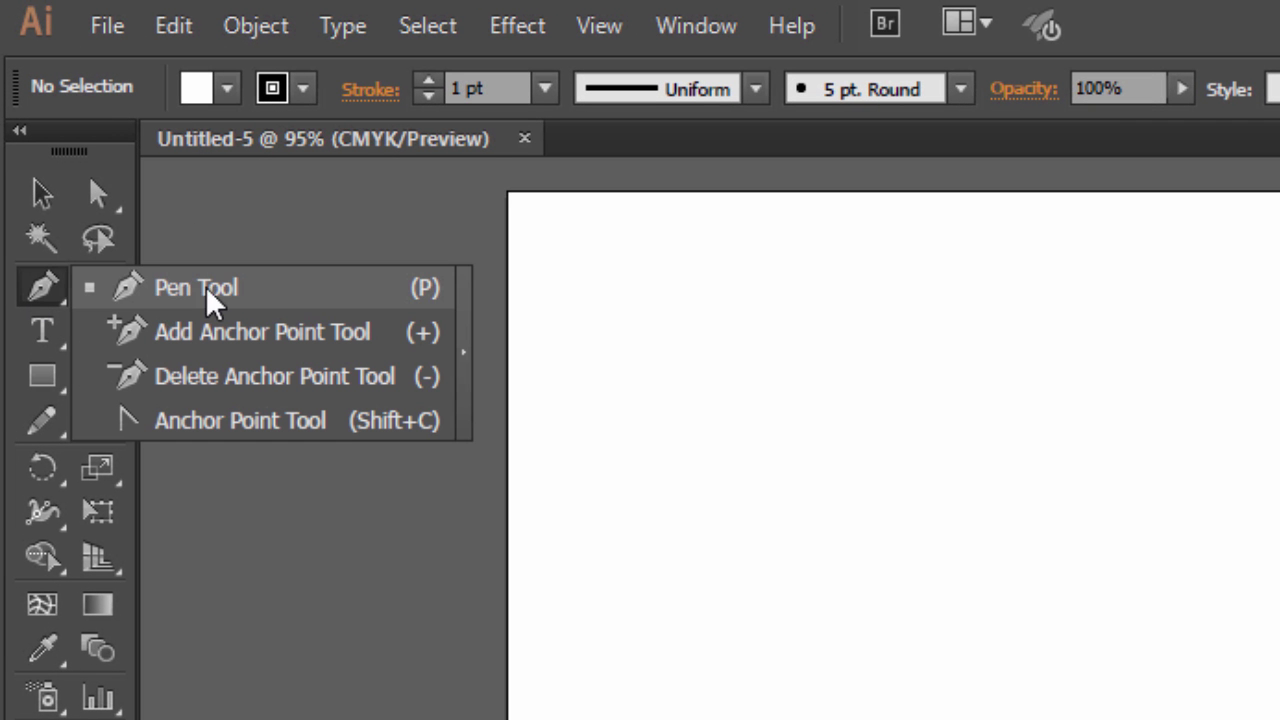
click(320, 286)
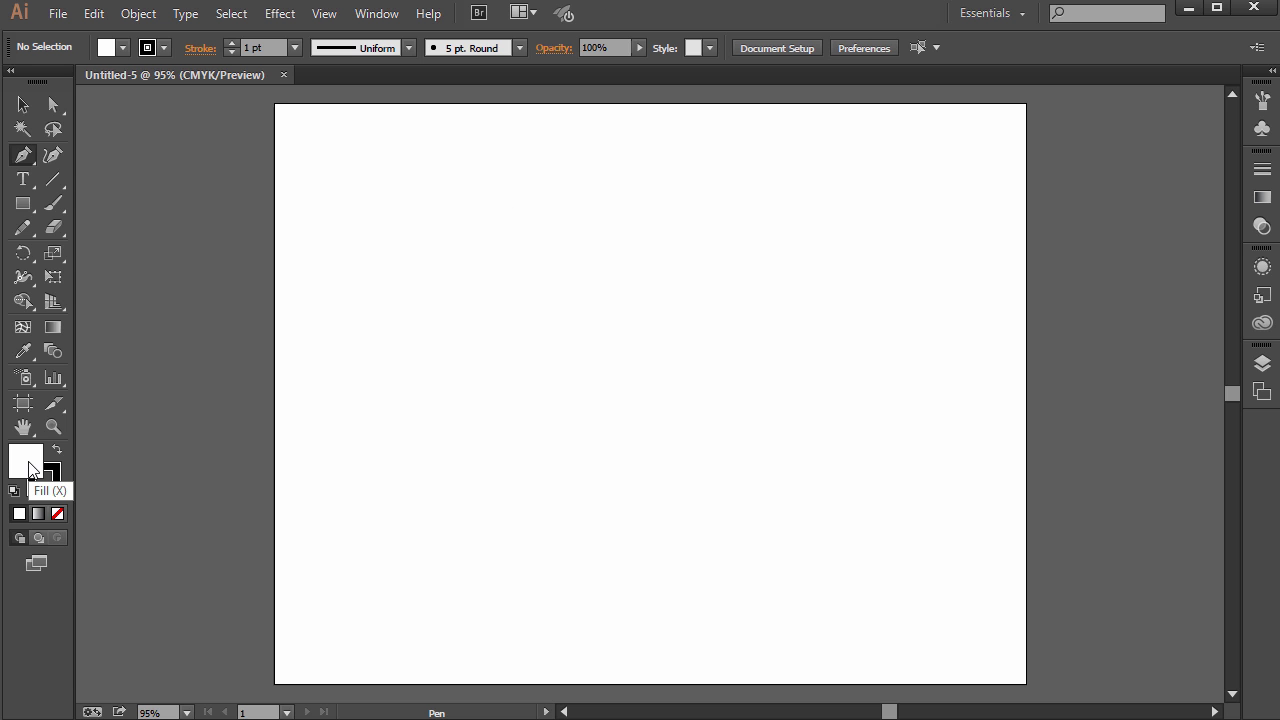
Set the fill to blue and the stroke to black at 8 pt weight
double_click(30, 470)
click(686, 392)
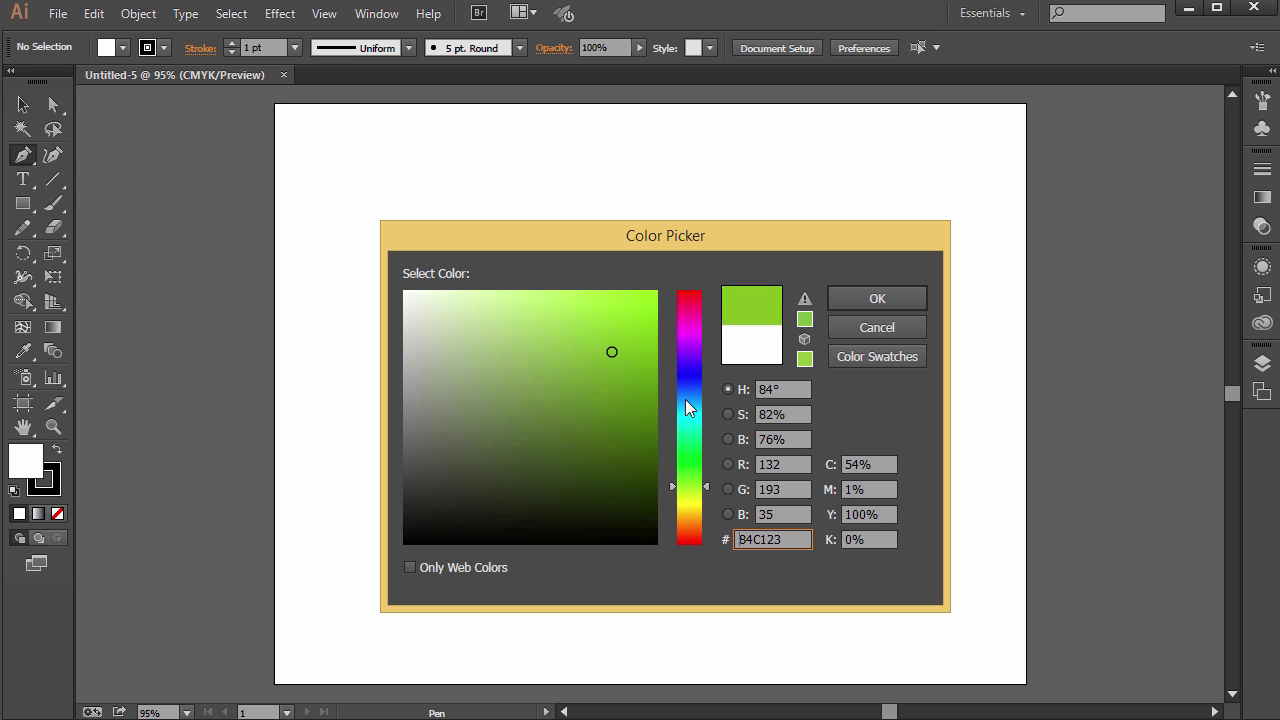
click(877, 298)
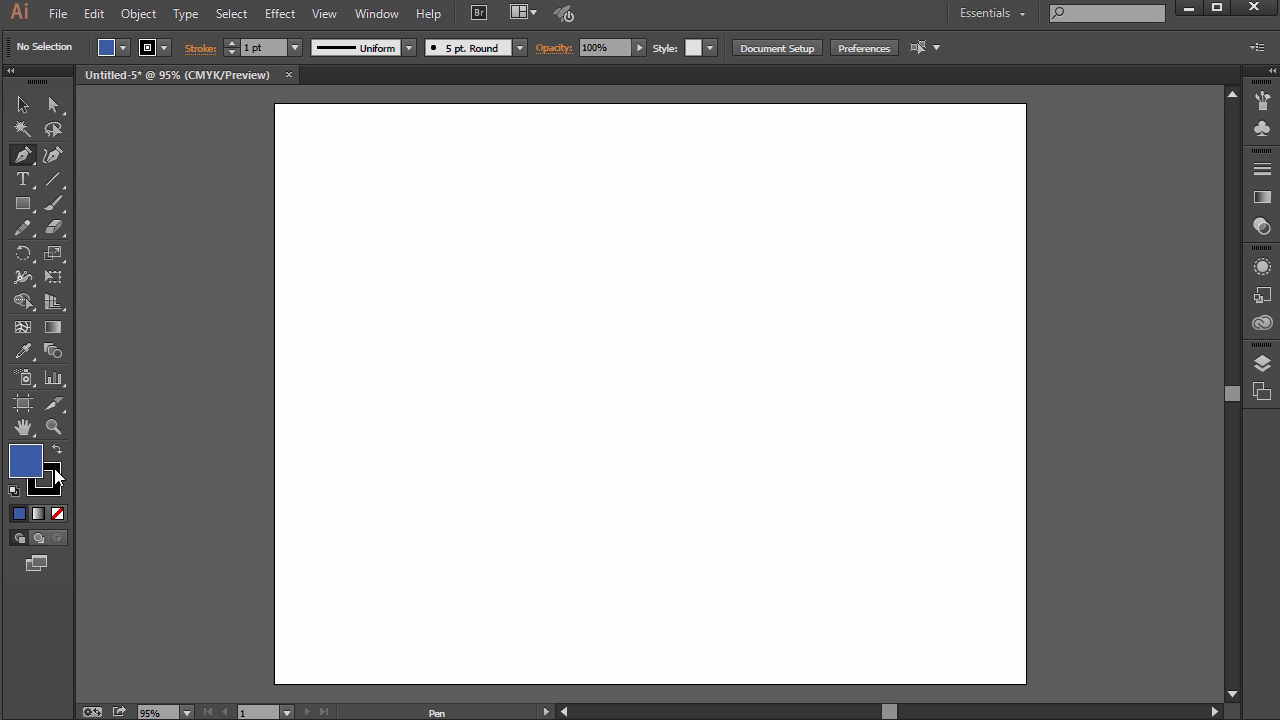
key(F6)
click(44, 480)
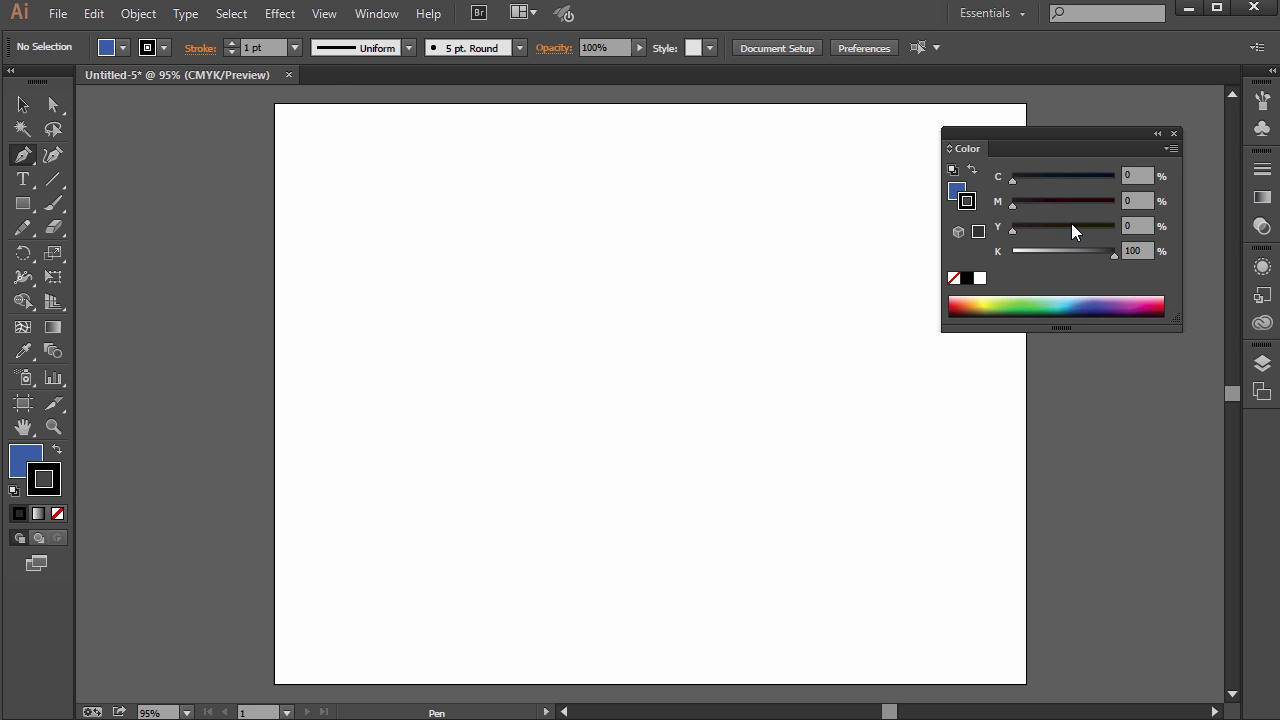
click(297, 47)
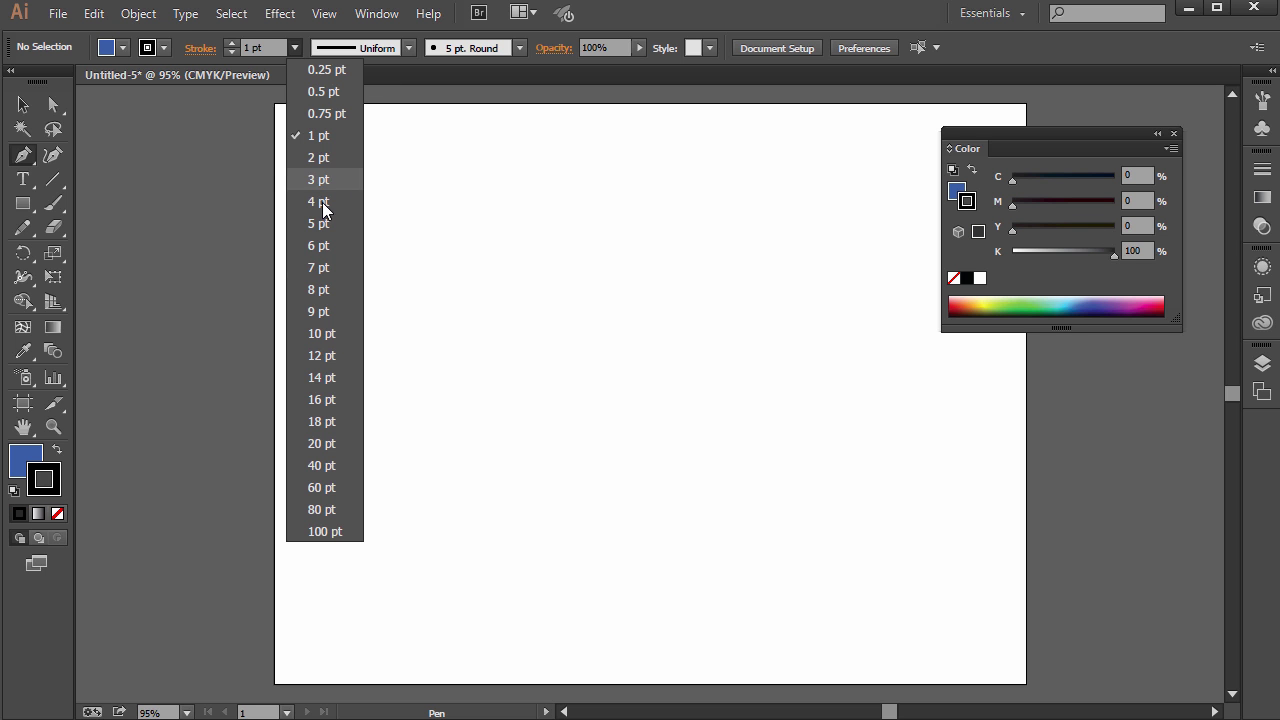
click(320, 278)
drag(1033, 132, 994, 244)
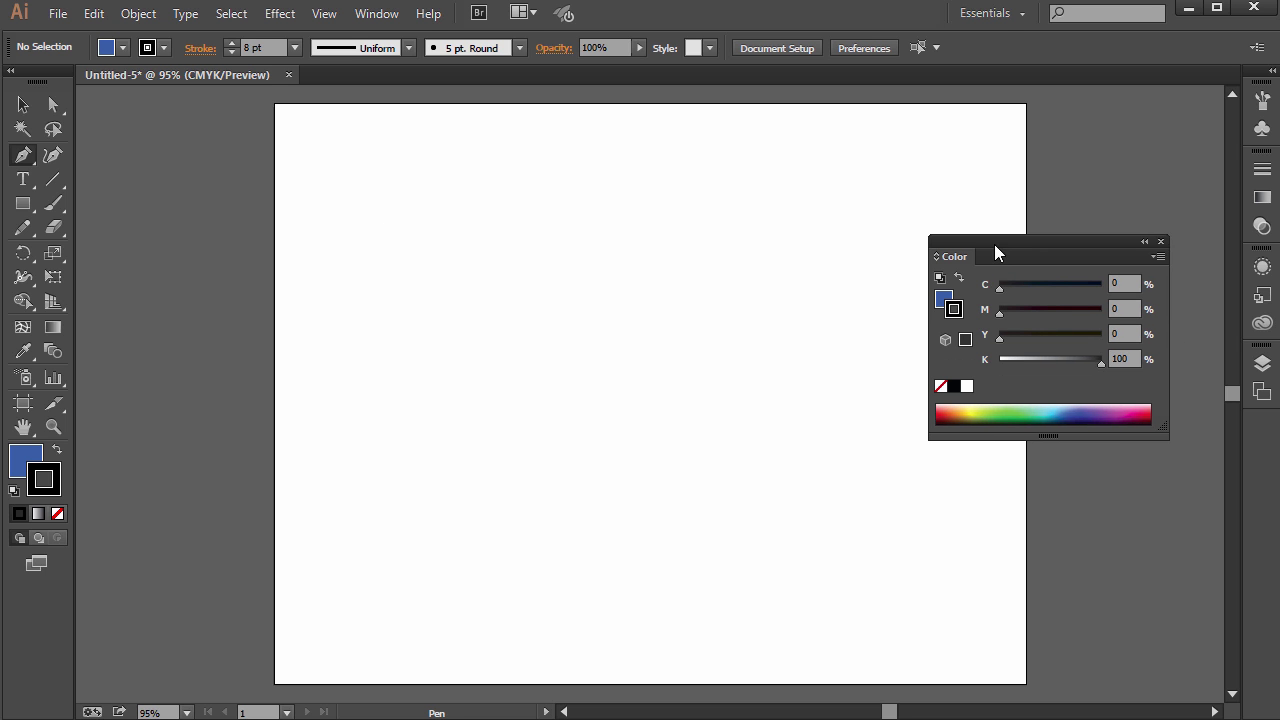
click(394, 270)
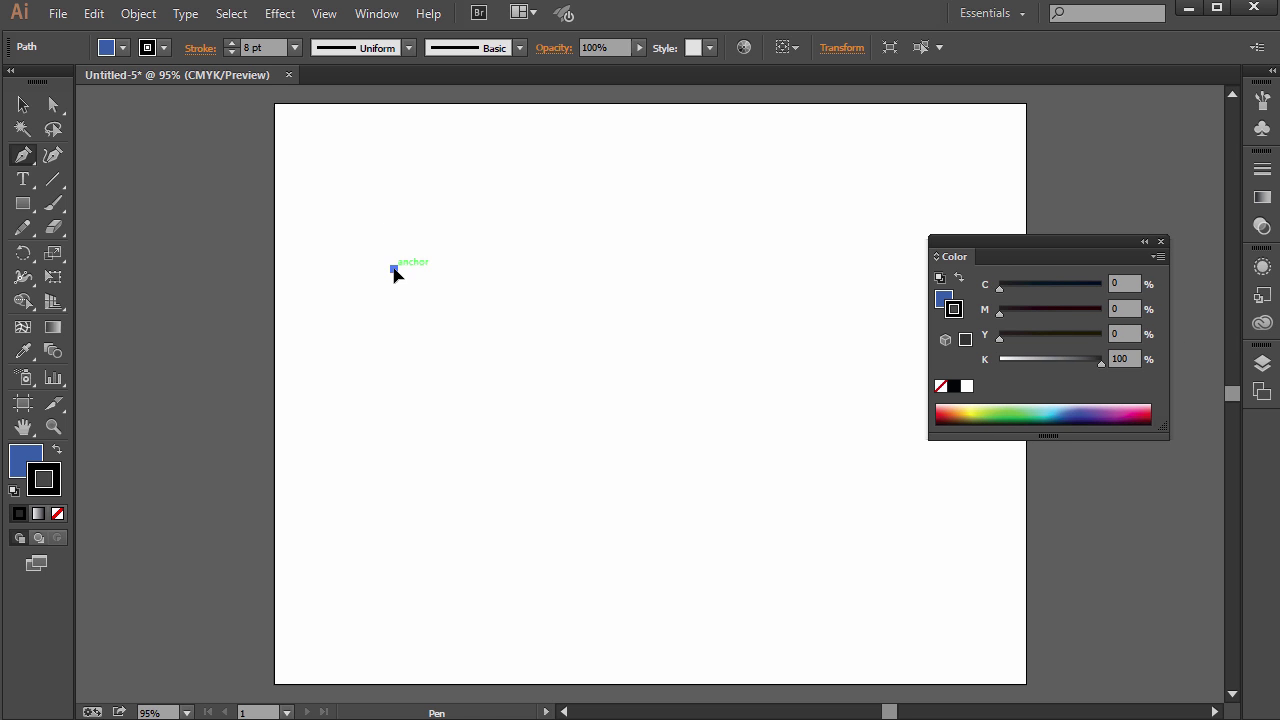
click(664, 174)
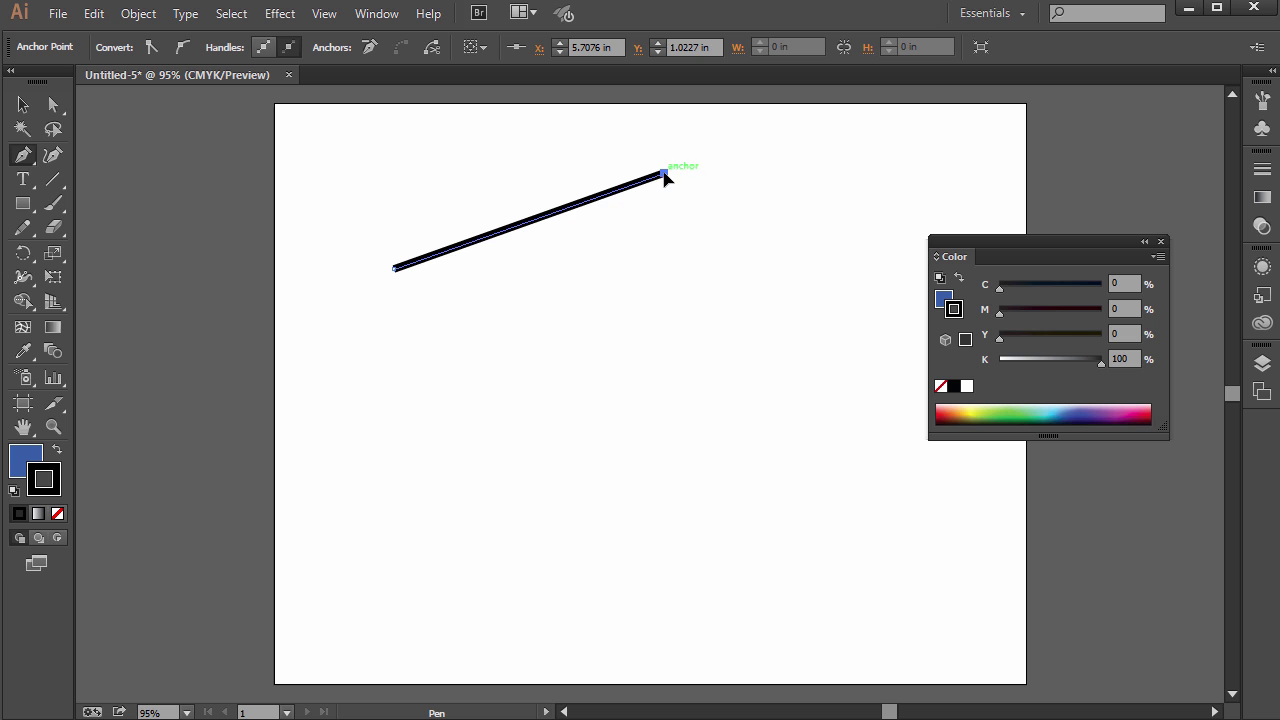
click(757, 405)
click(437, 505)
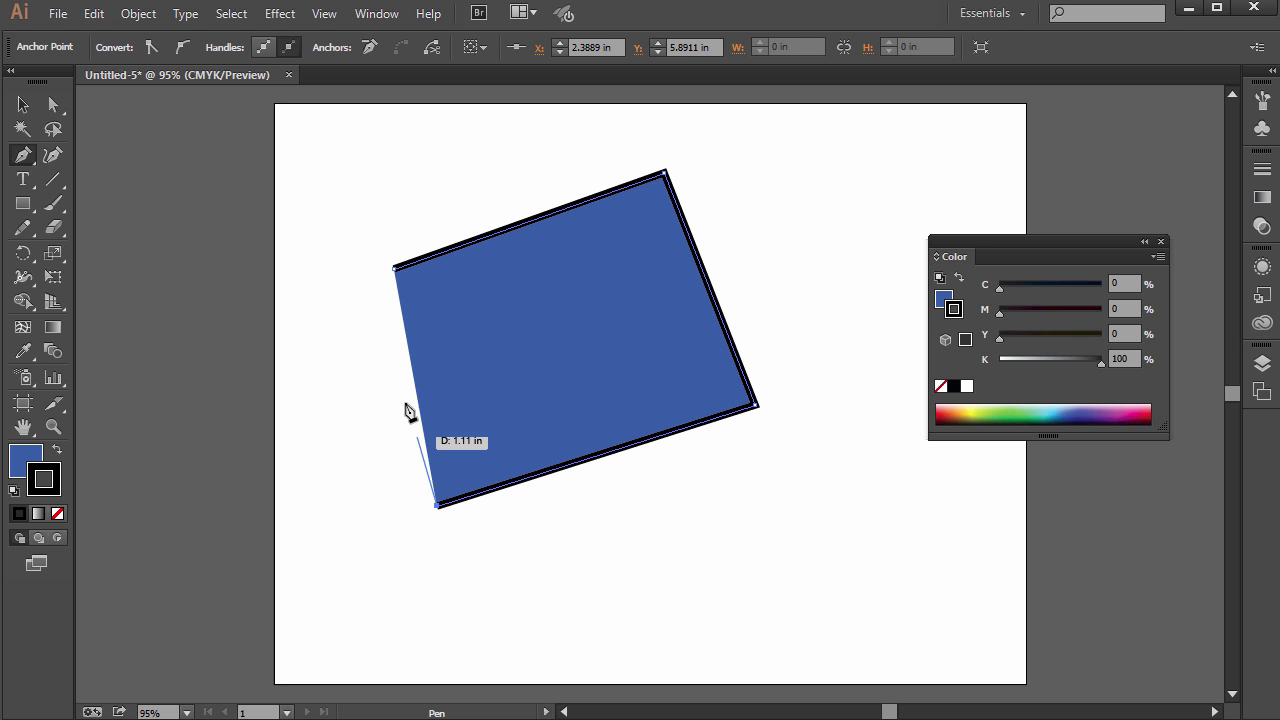
click(392, 269)
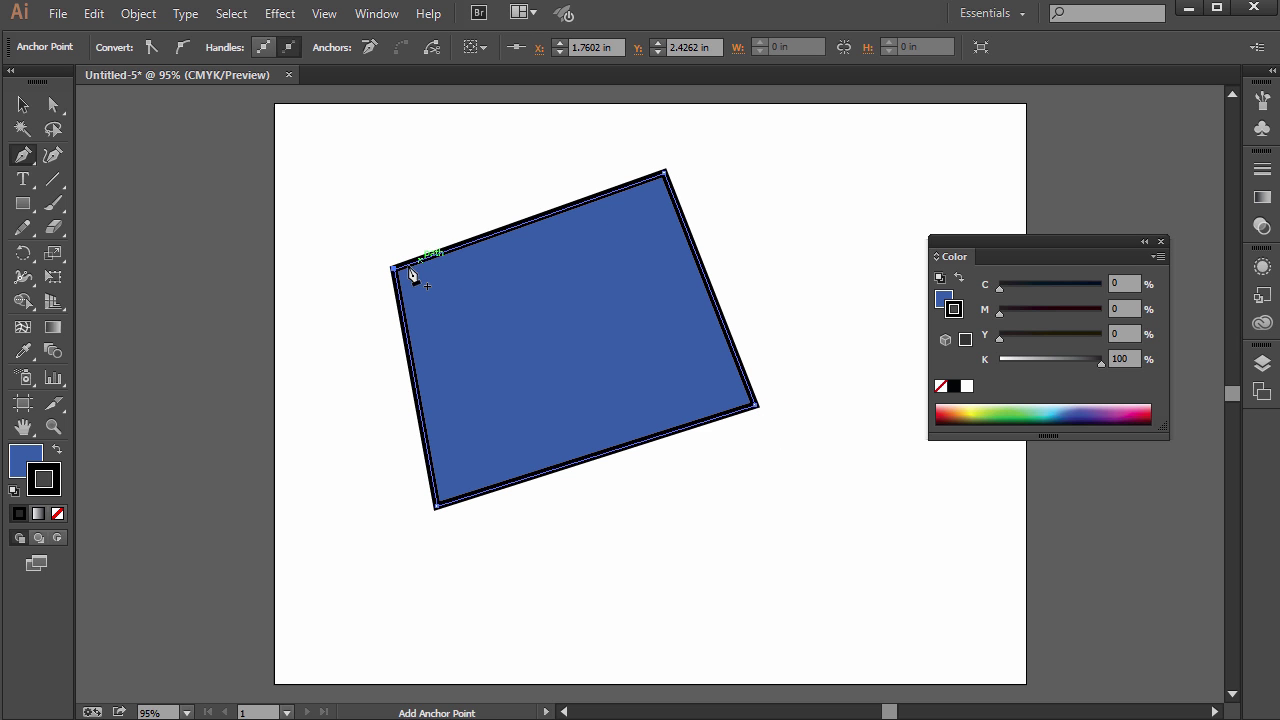
drag(53, 104, 122, 109)
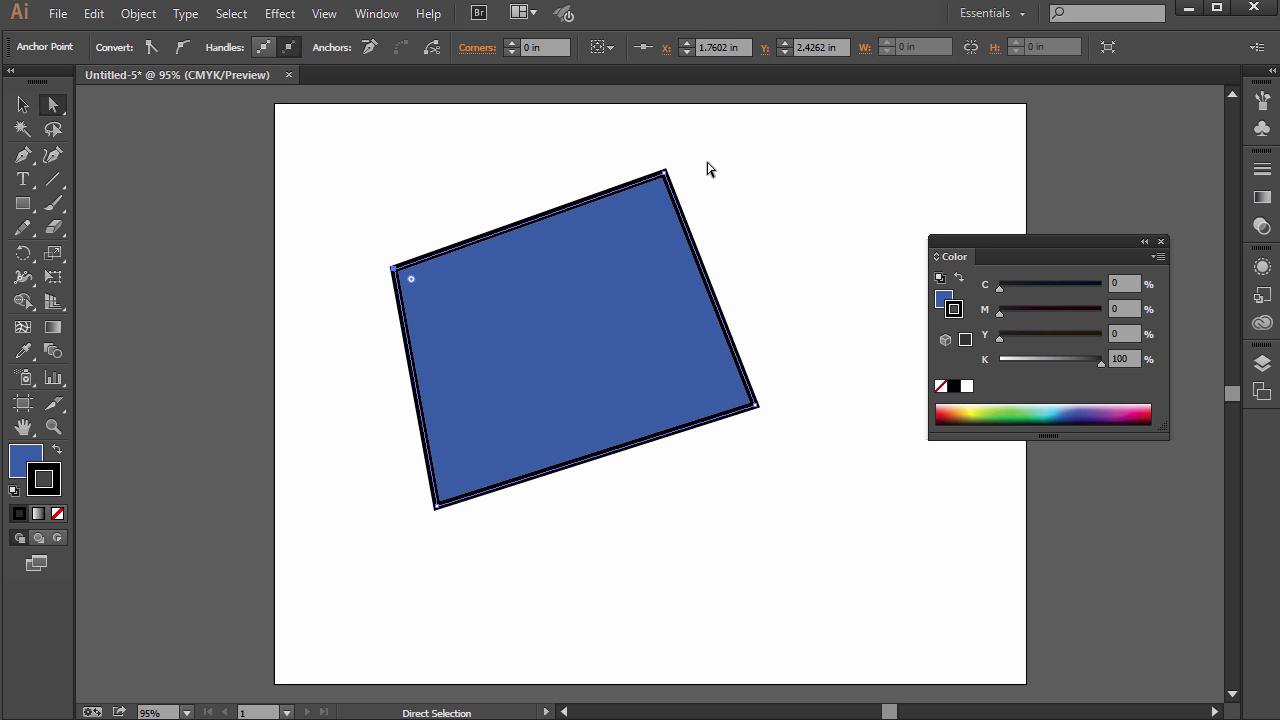
click(677, 163)
drag(679, 208, 607, 241)
click(633, 153)
click(707, 253)
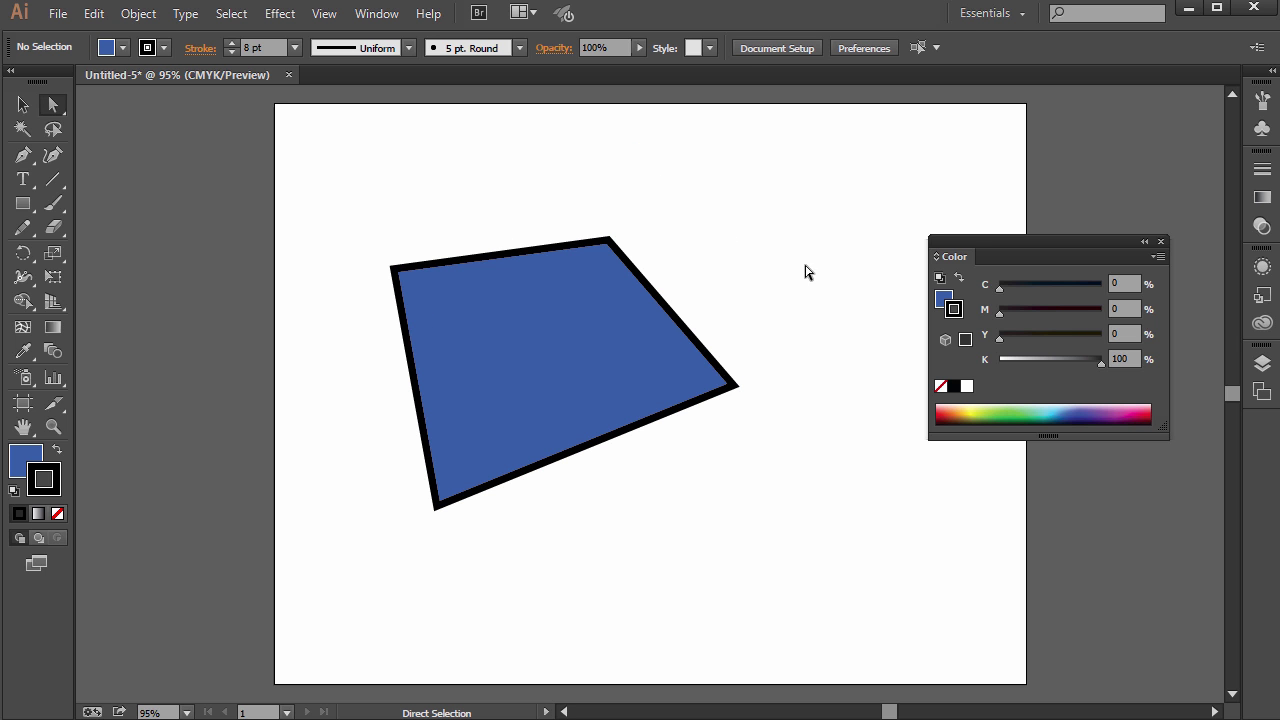
click(609, 348)
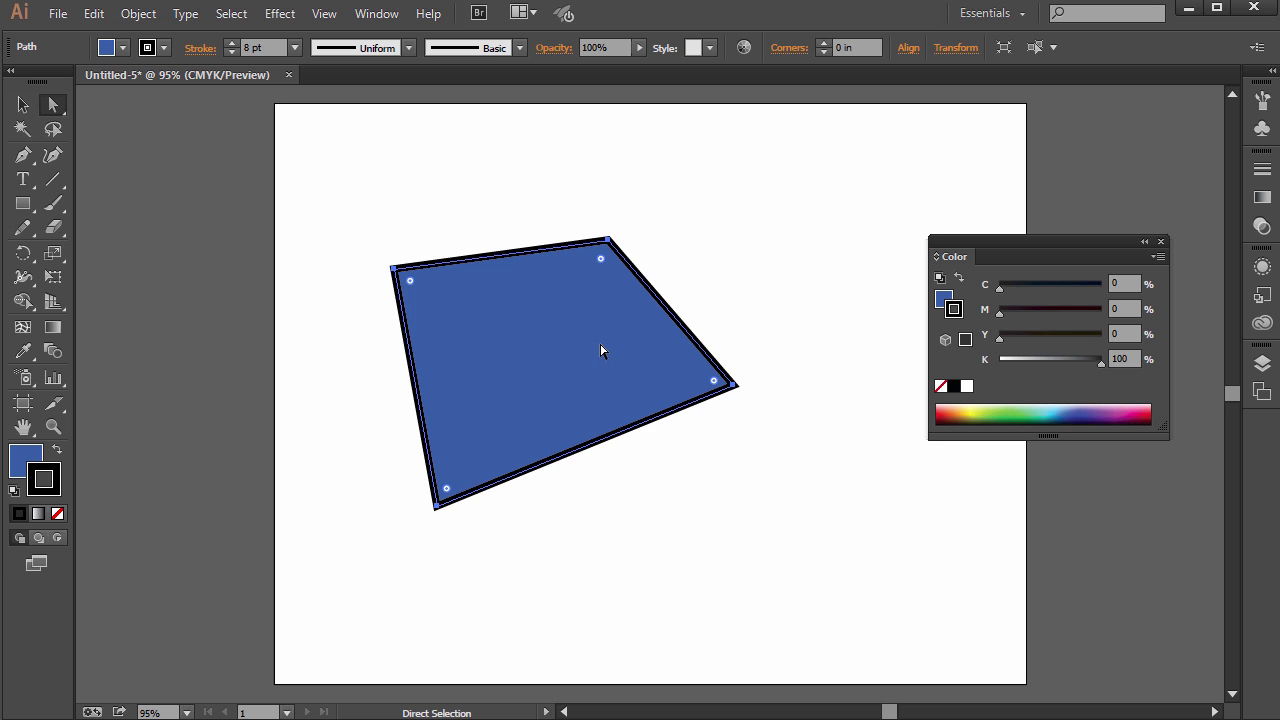
key(Delete)
drag(23, 155, 85, 158)
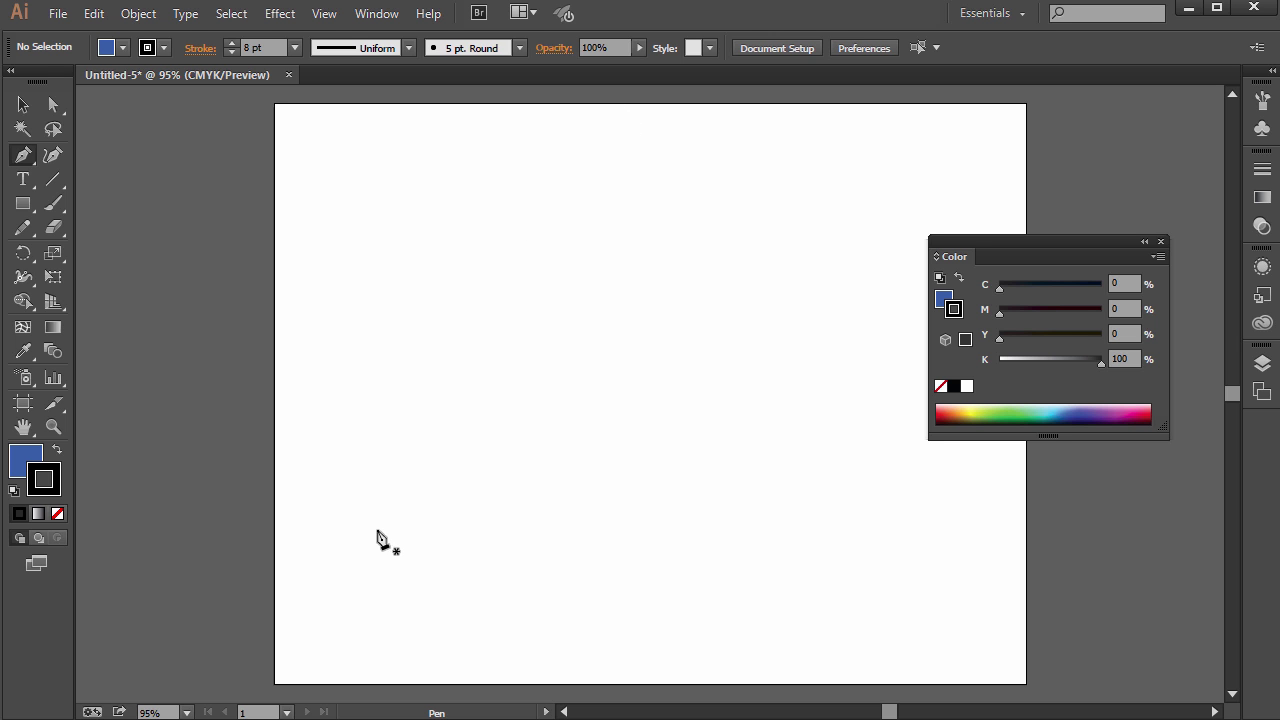
Start a curved wave path with smooth points, undoing a misplaced end point
click(298, 472)
drag(535, 368, 622, 268)
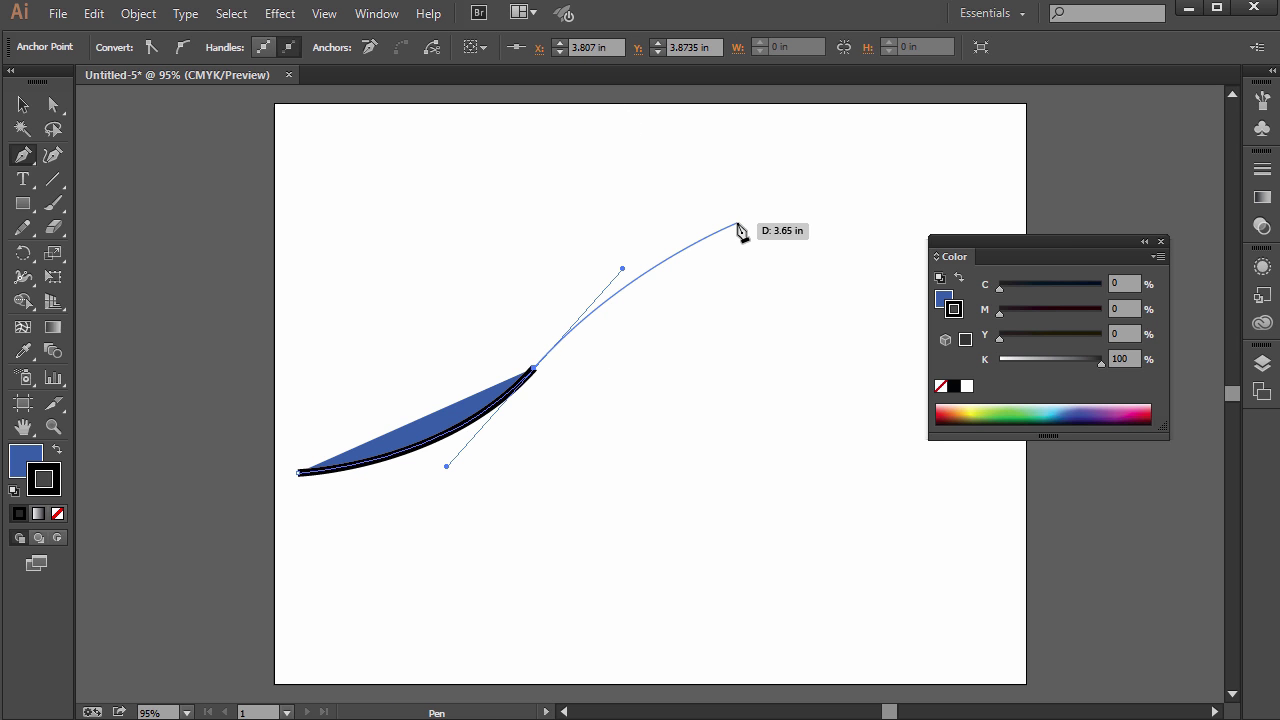
drag(733, 241, 827, 317)
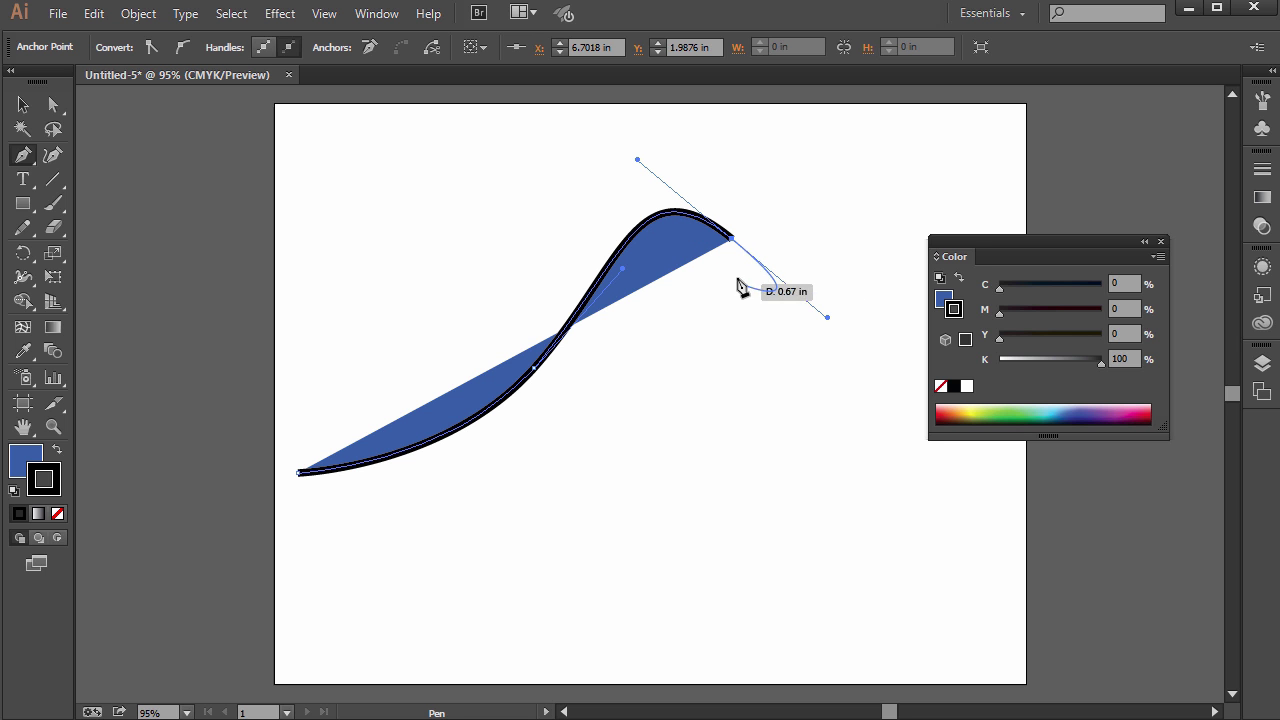
click(686, 272)
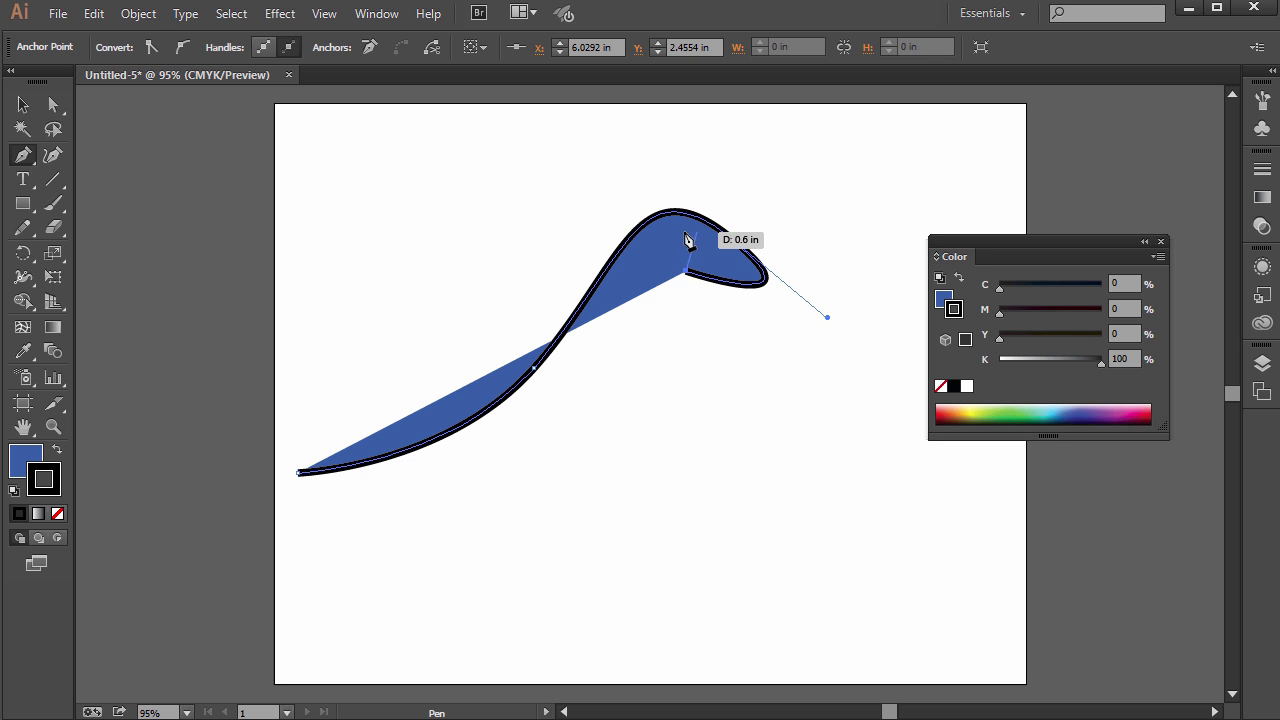
key(ctrl)
key(ctrl+z)
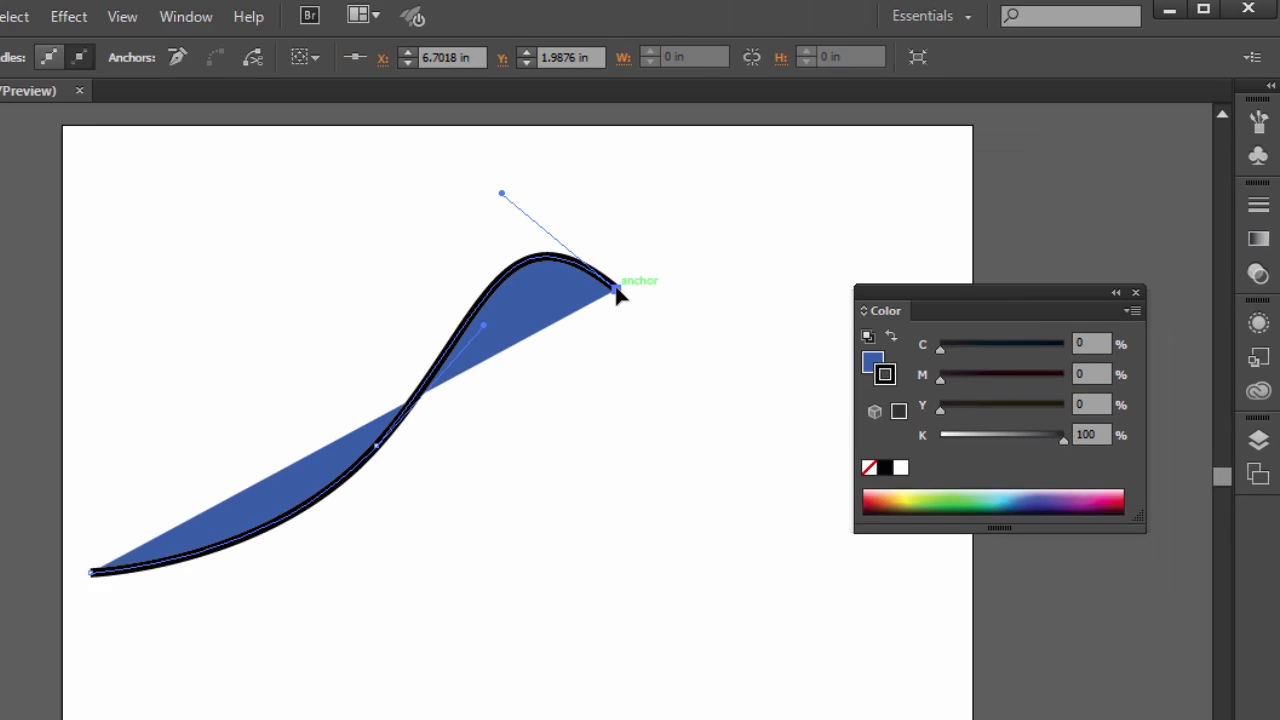
Finish the wave with a curved point and a right-end corner, close it, then undo it
drag(297, 428, 187, 626)
drag(670, 347, 820, 453)
click(942, 485)
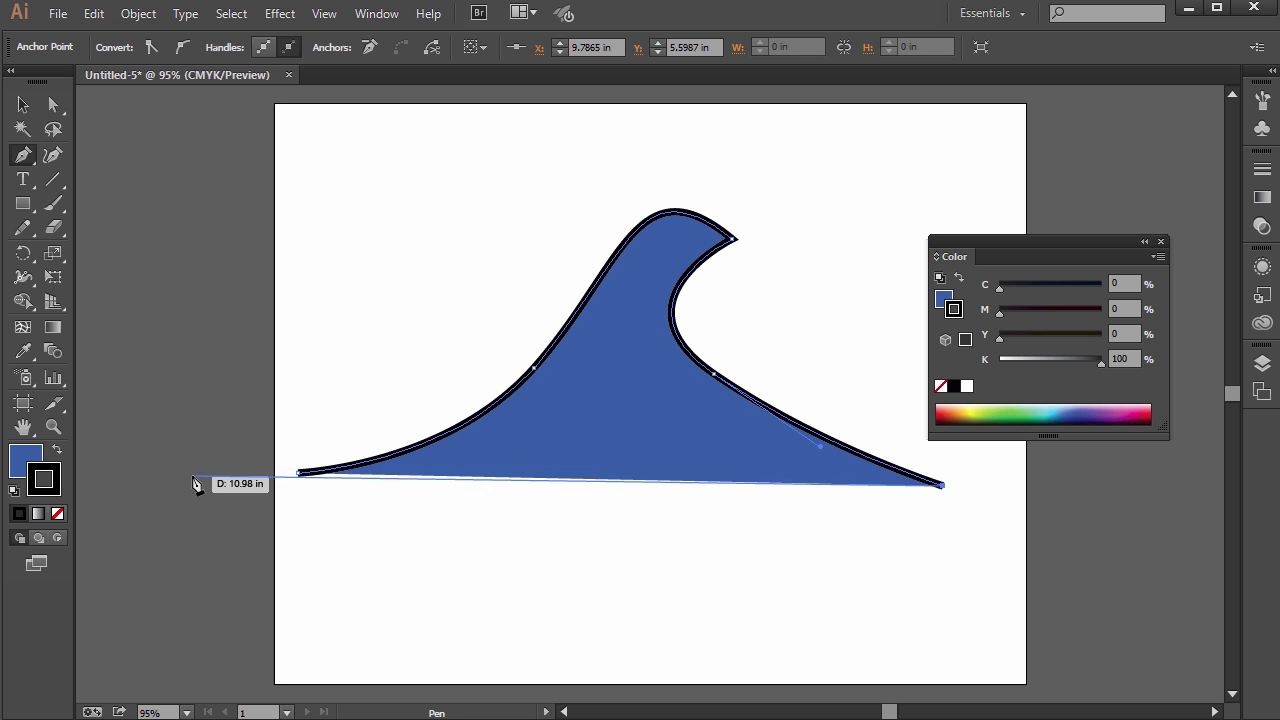
click(298, 472)
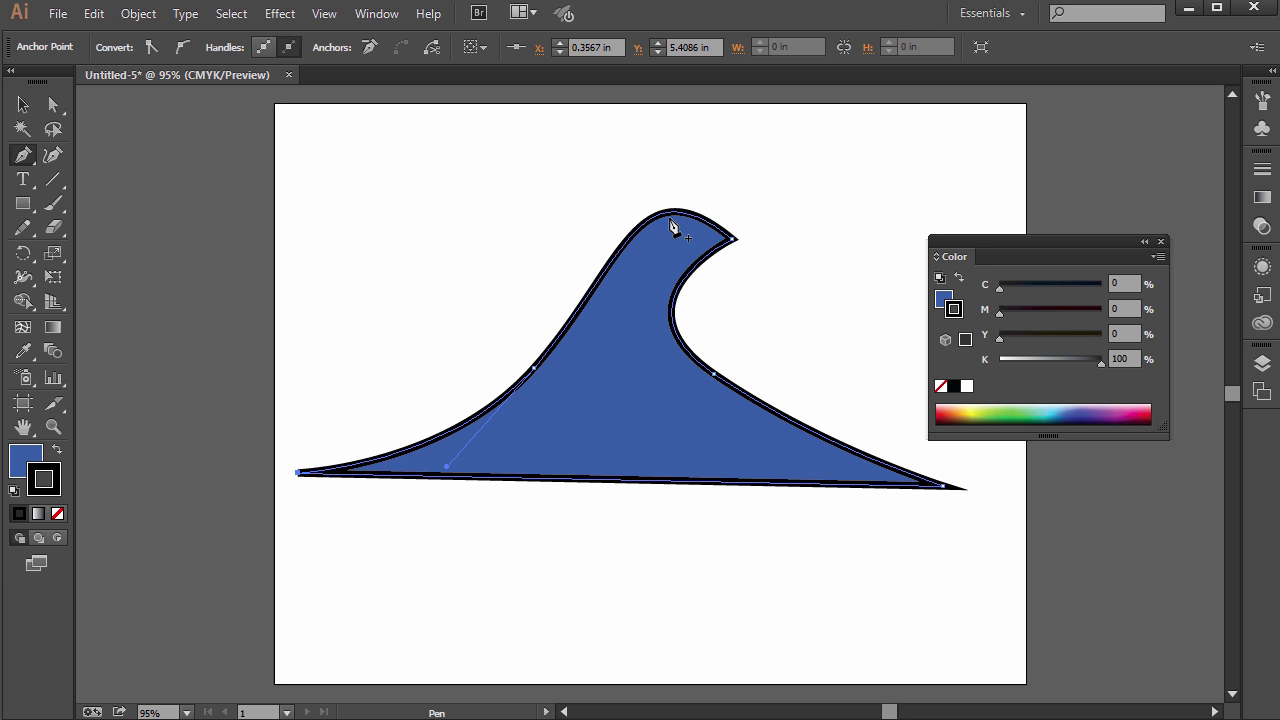
key(ctrl+z)
key(ctrl+z)
key(ctrl+z)
key(ctrl+z)
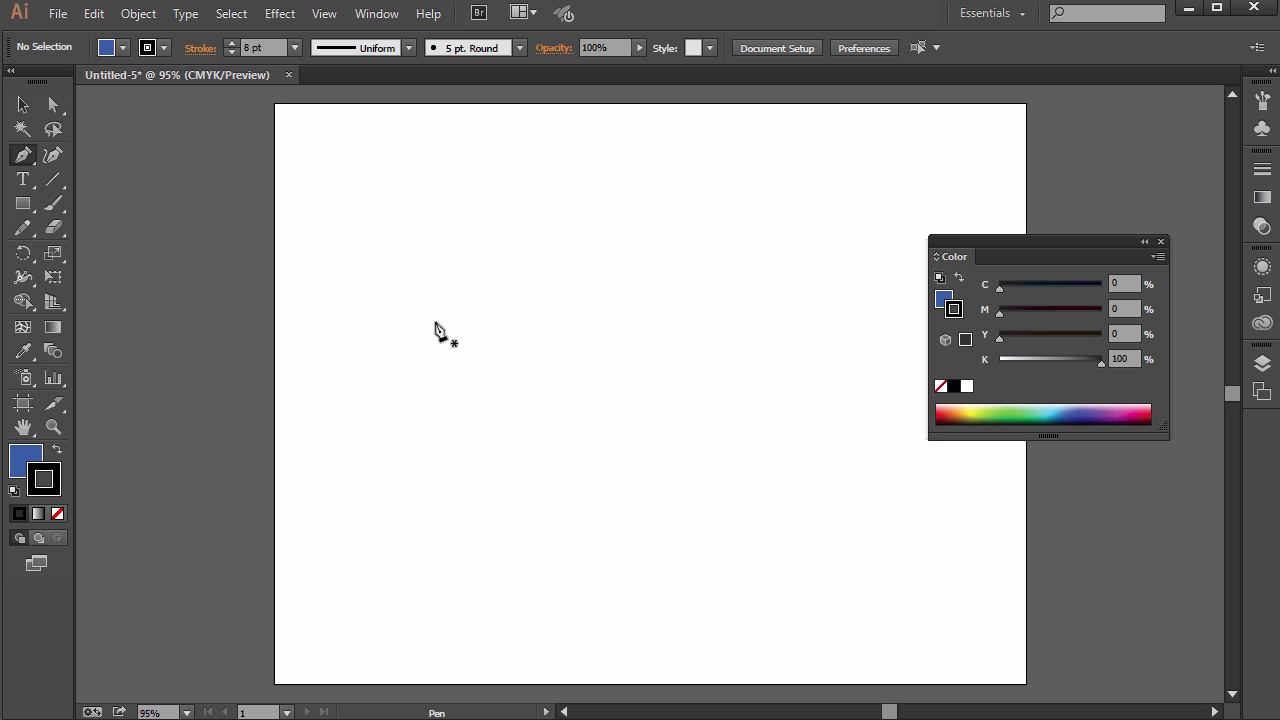
Draw a closed blob from five curved pen anchors
click(382, 382)
drag(614, 202, 812, 282)
drag(877, 189, 921, 122)
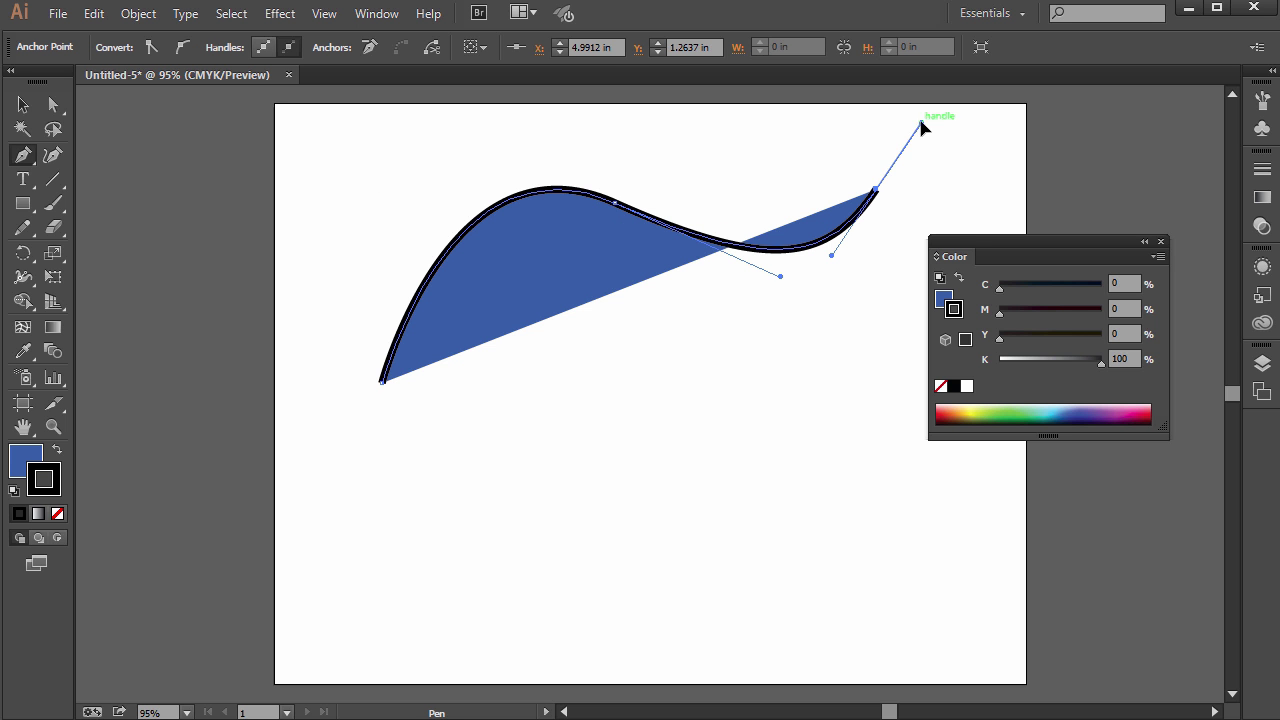
drag(943, 513, 819, 575)
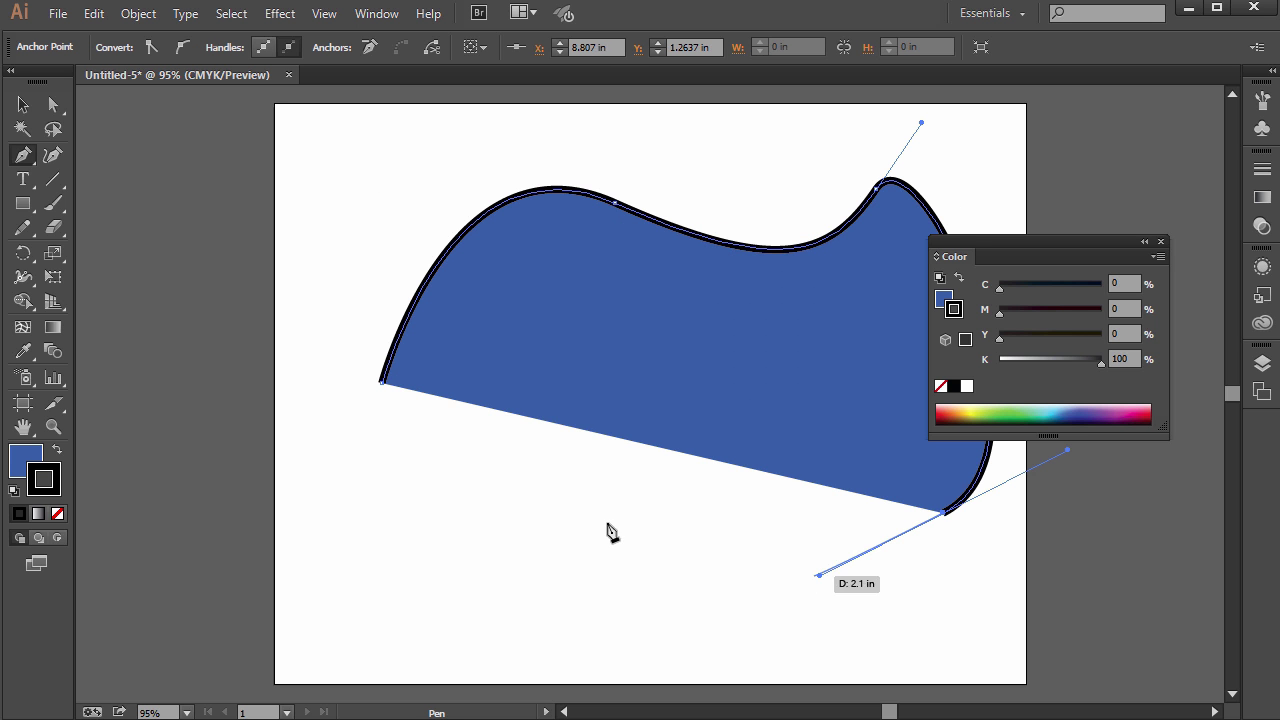
drag(375, 551, 320, 457)
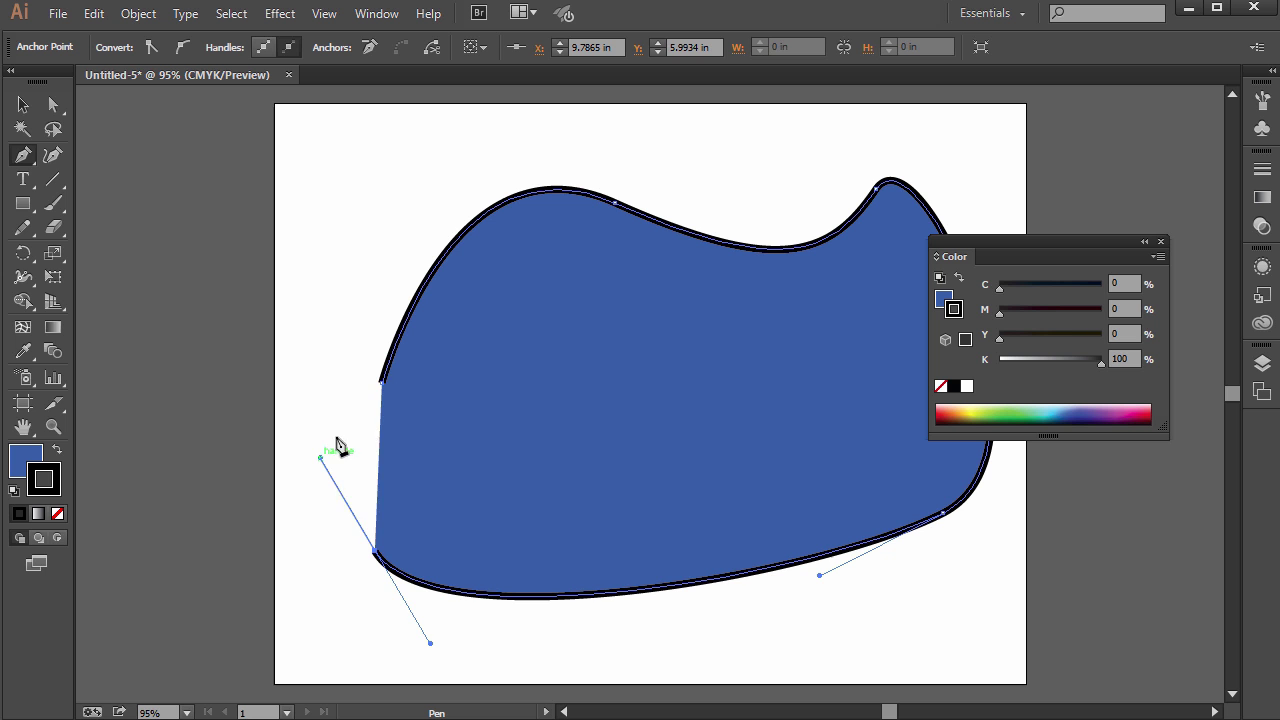
click(381, 383)
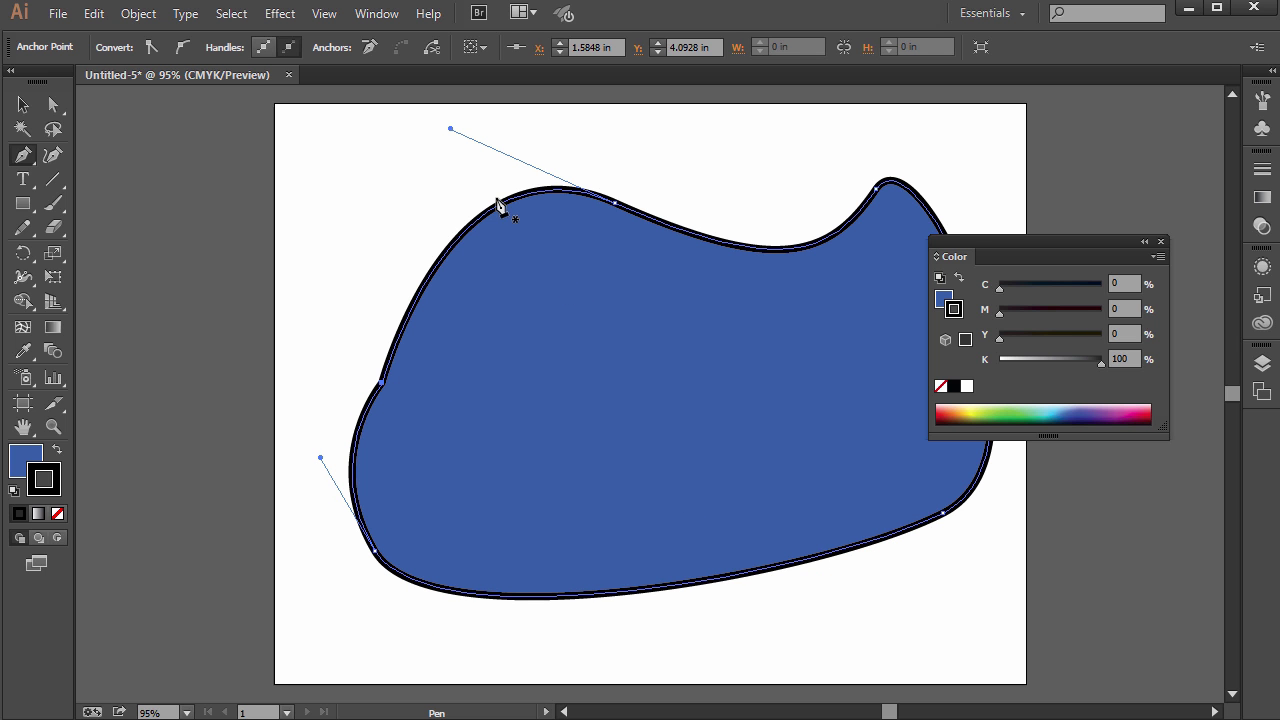
Reshape the blob's top edge and top-left curve with Direct Selection
click(53, 104)
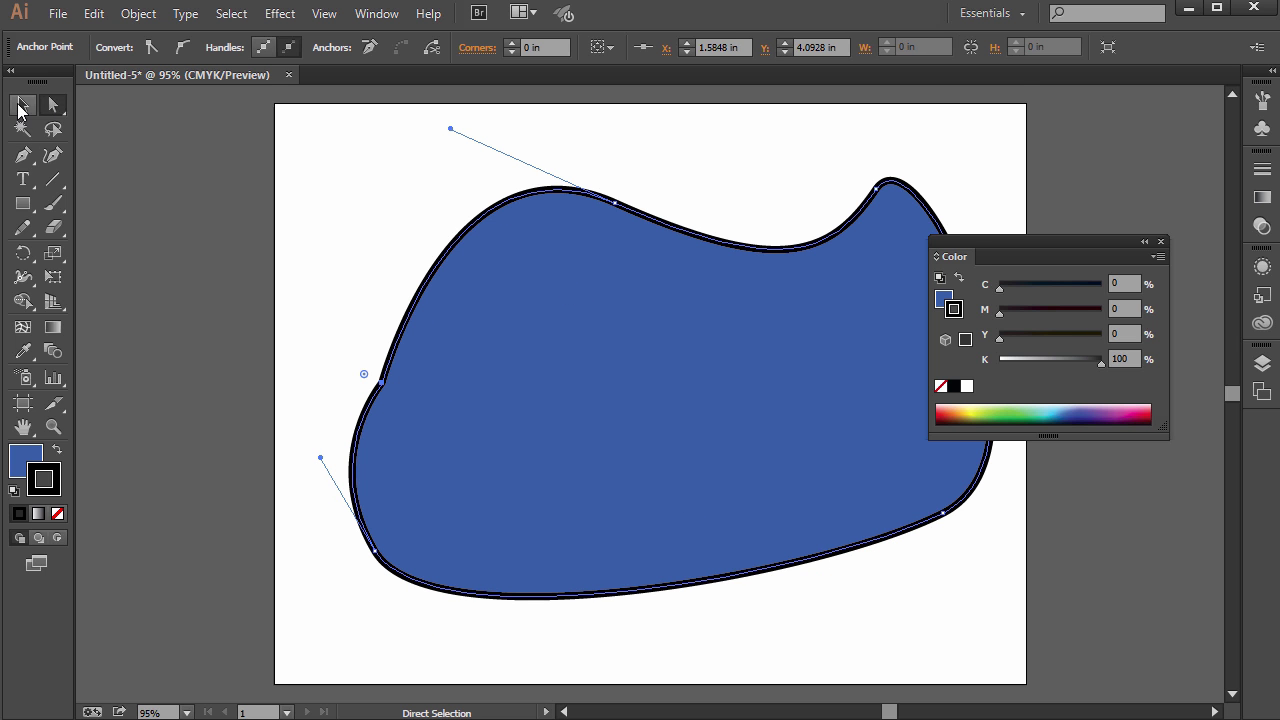
click(345, 182)
drag(613, 205, 565, 258)
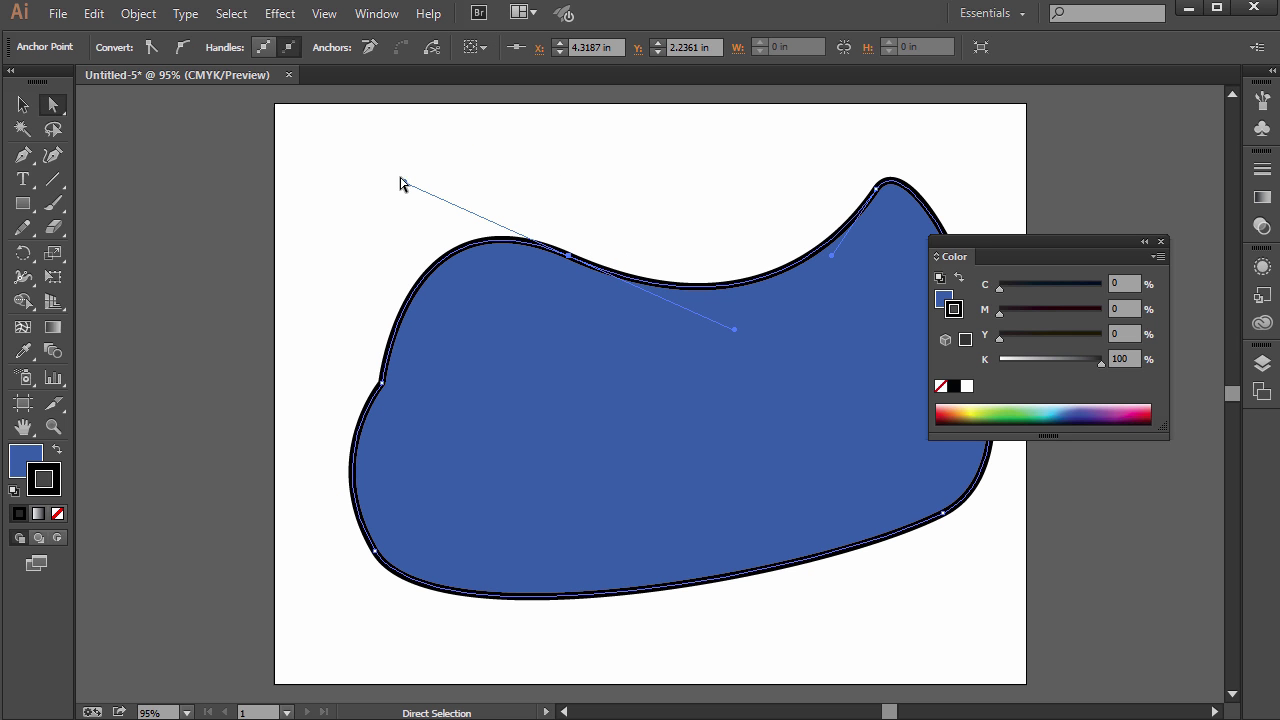
drag(403, 186, 348, 201)
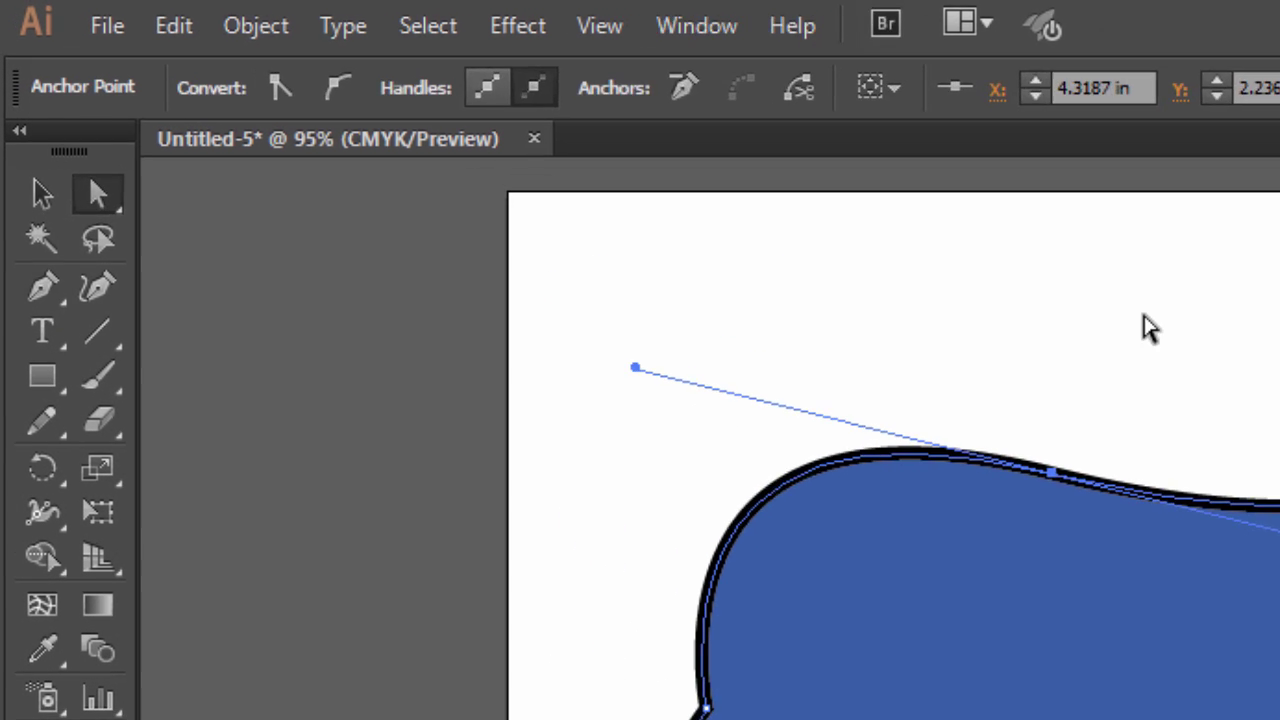
click(657, 189)
Add an anchor on the blob's top edge and drag it up and left
click(38, 296)
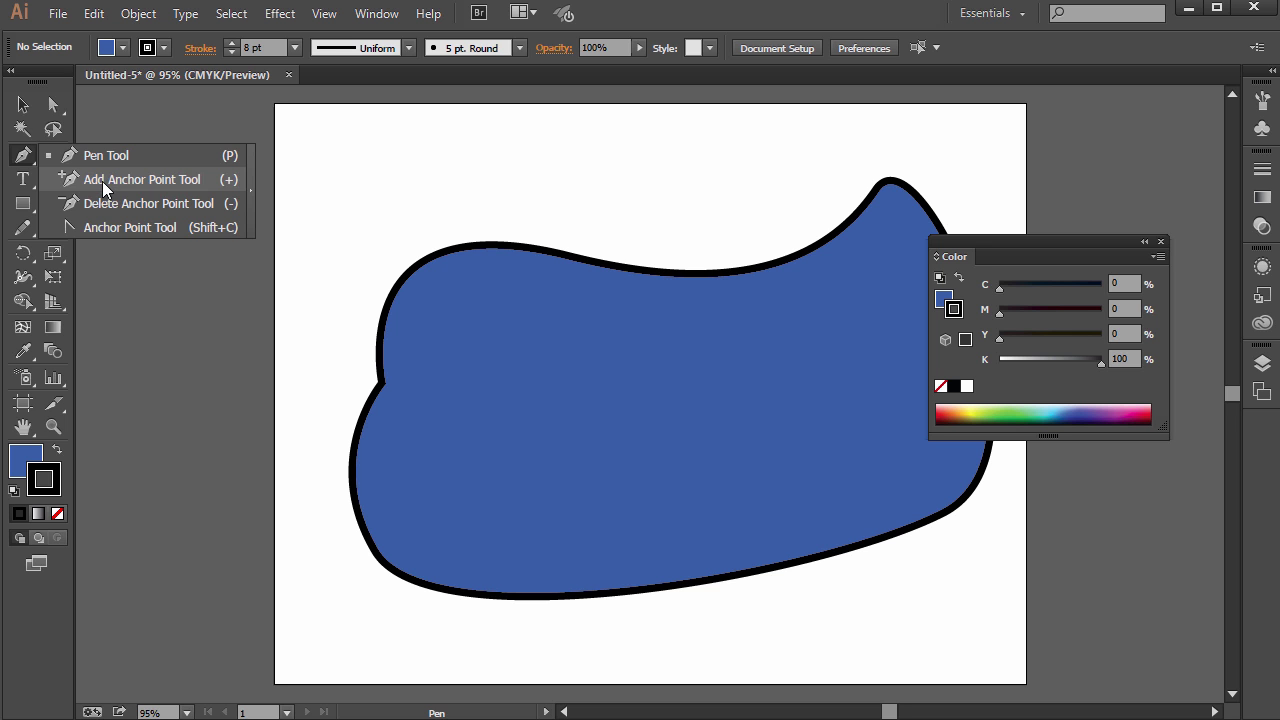
click(104, 181)
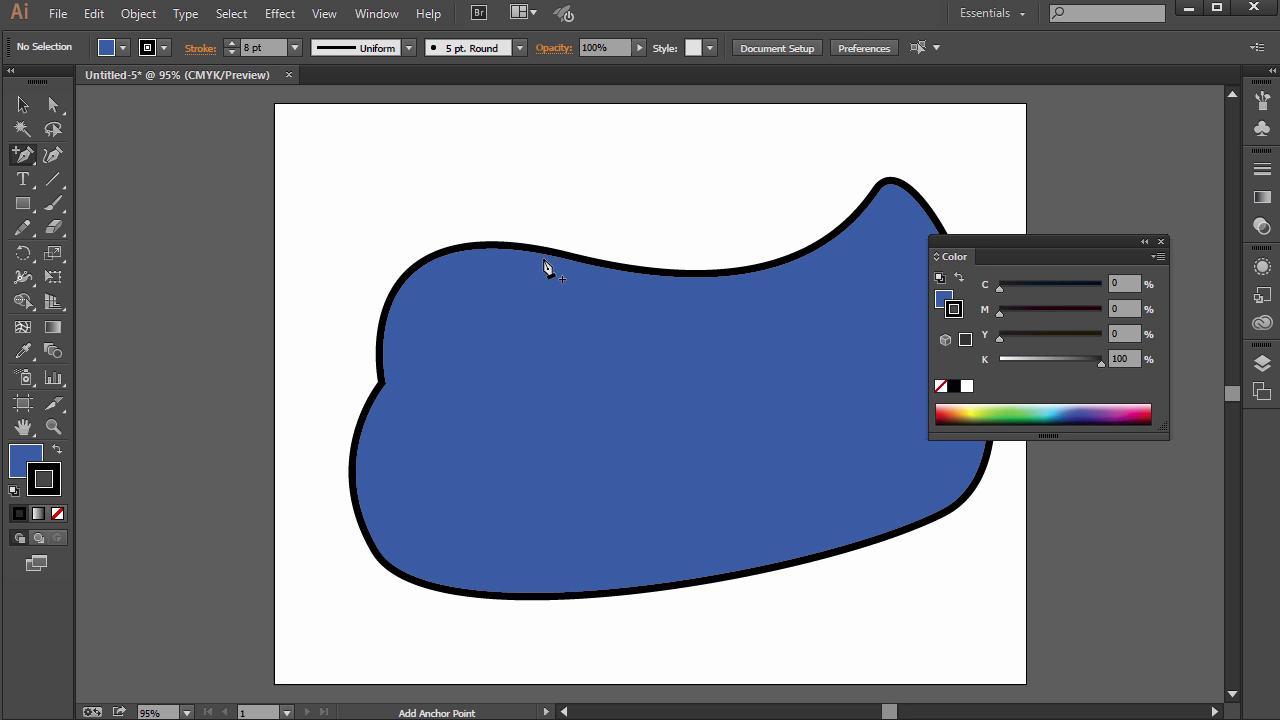
click(441, 262)
click(54, 104)
drag(438, 253, 509, 180)
click(22, 104)
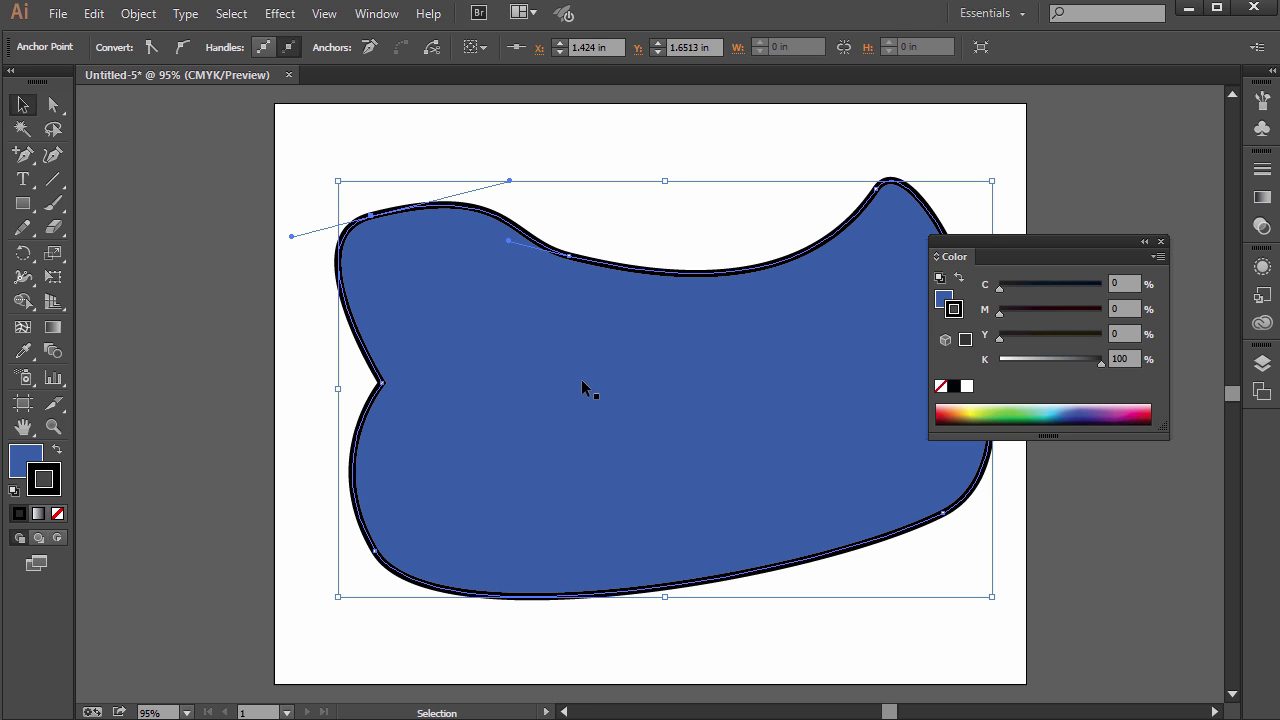
Delete the blob and draw a blue square near the artboard centre
key(Delete)
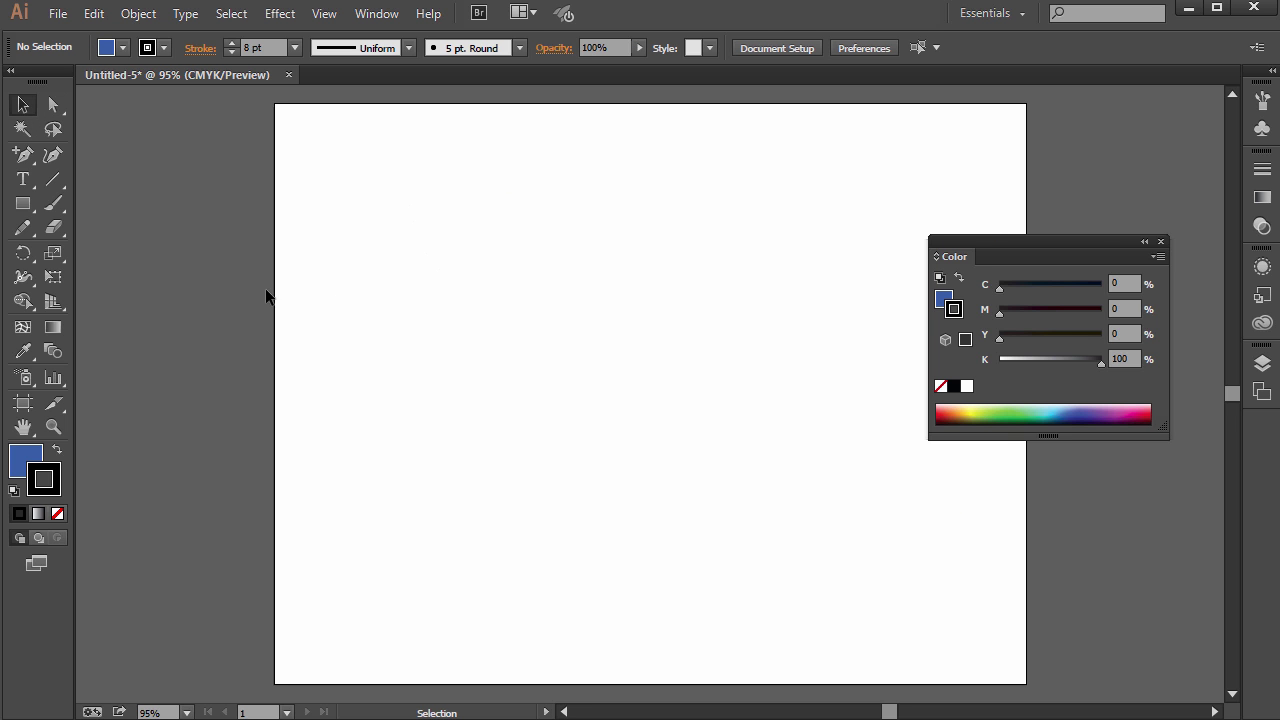
drag(22, 205, 86, 207)
click(511, 243)
key(Escape)
mouse_move(464, 217)
mouse_down()
mouse_move(714, 443)
mouse_move(785, 538)
mouse_up()
Nudge the square's top edge and top-left corner slightly with Direct Selection
drag(22, 155, 82, 190)
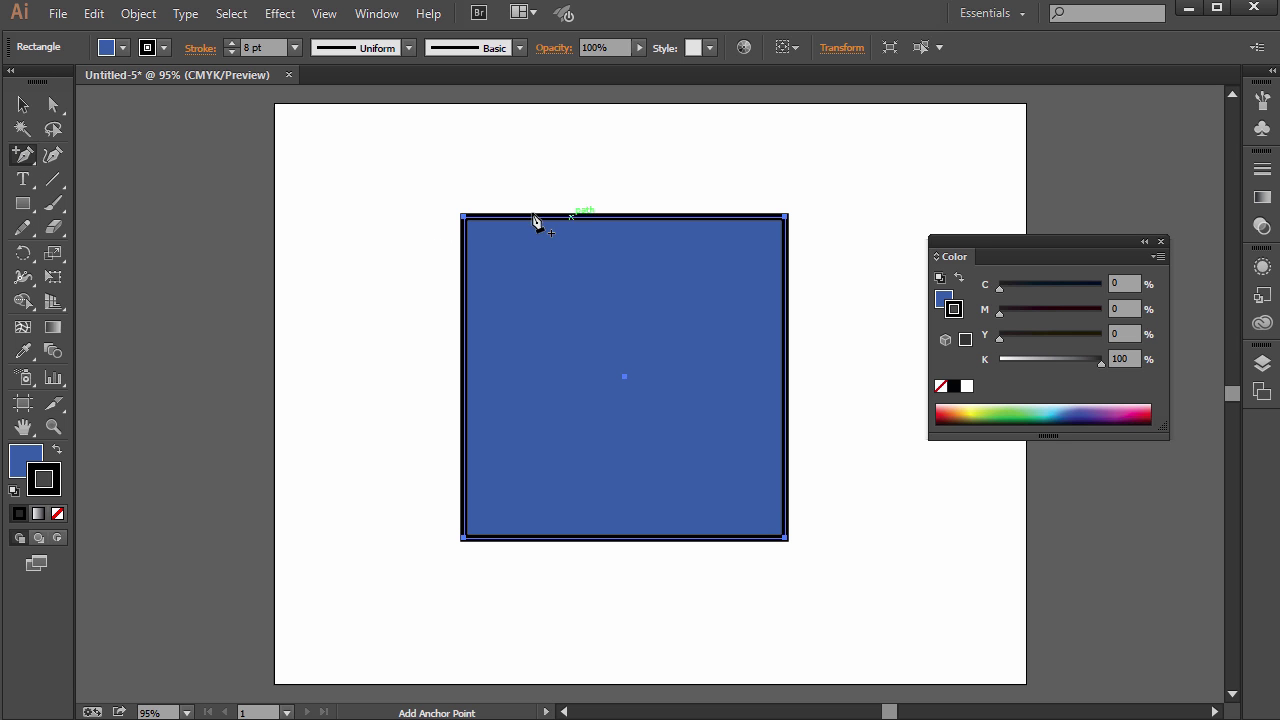
click(52, 104)
click(685, 209)
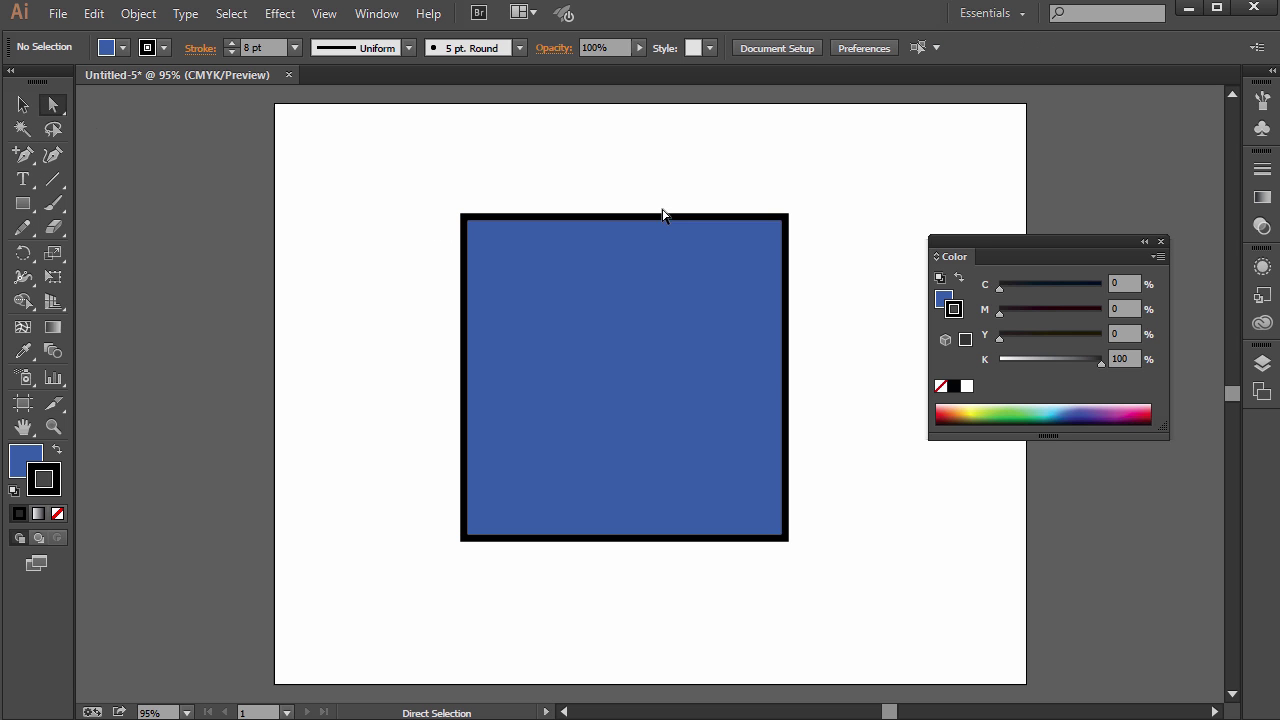
mouse_move(648, 216)
mouse_down()
mouse_move(554, 171)
mouse_move(640, 232)
mouse_up()
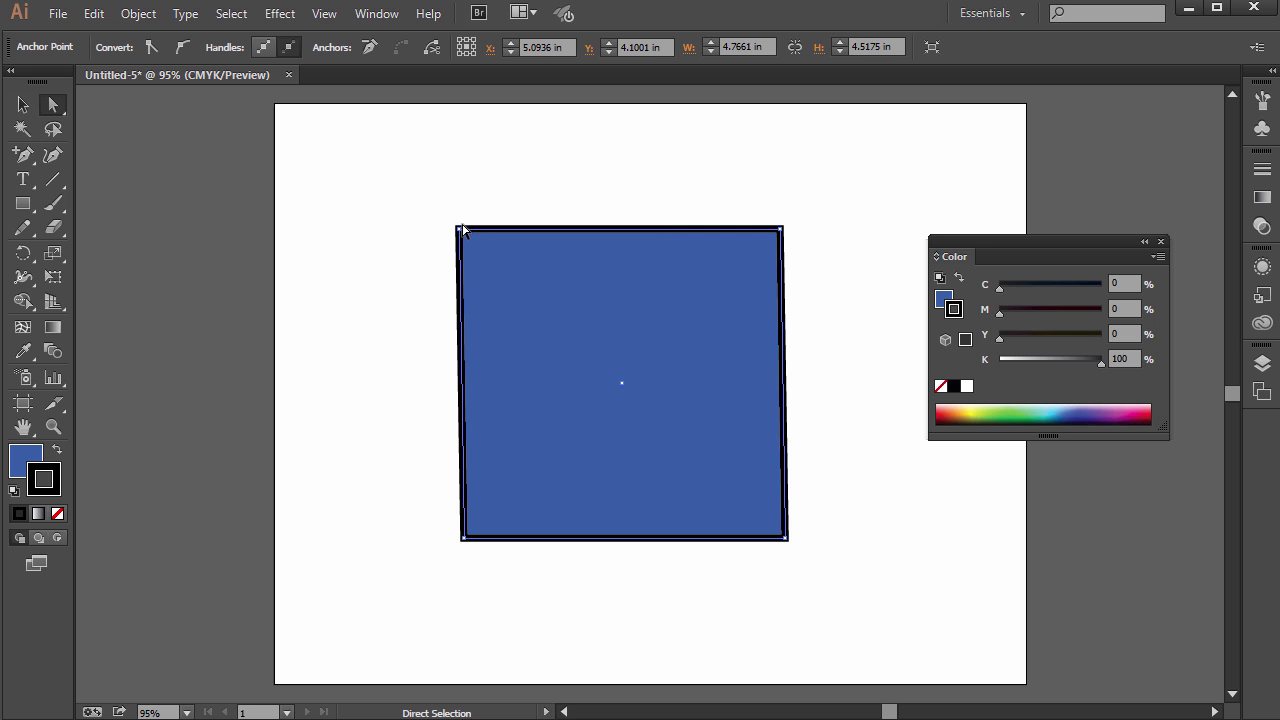
mouse_move(460, 229)
mouse_down()
mouse_move(547, 319)
mouse_move(580, 376)
mouse_move(523, 277)
mouse_move(462, 230)
mouse_up()
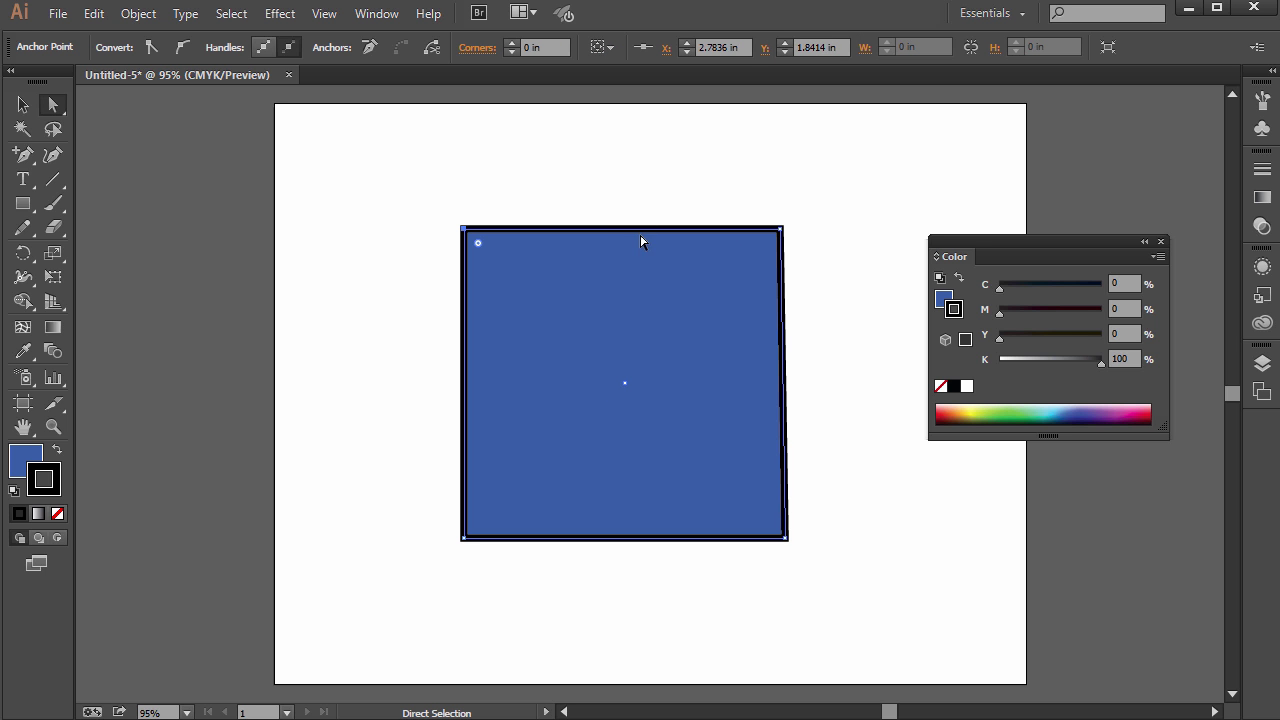
drag(23, 155, 115, 177)
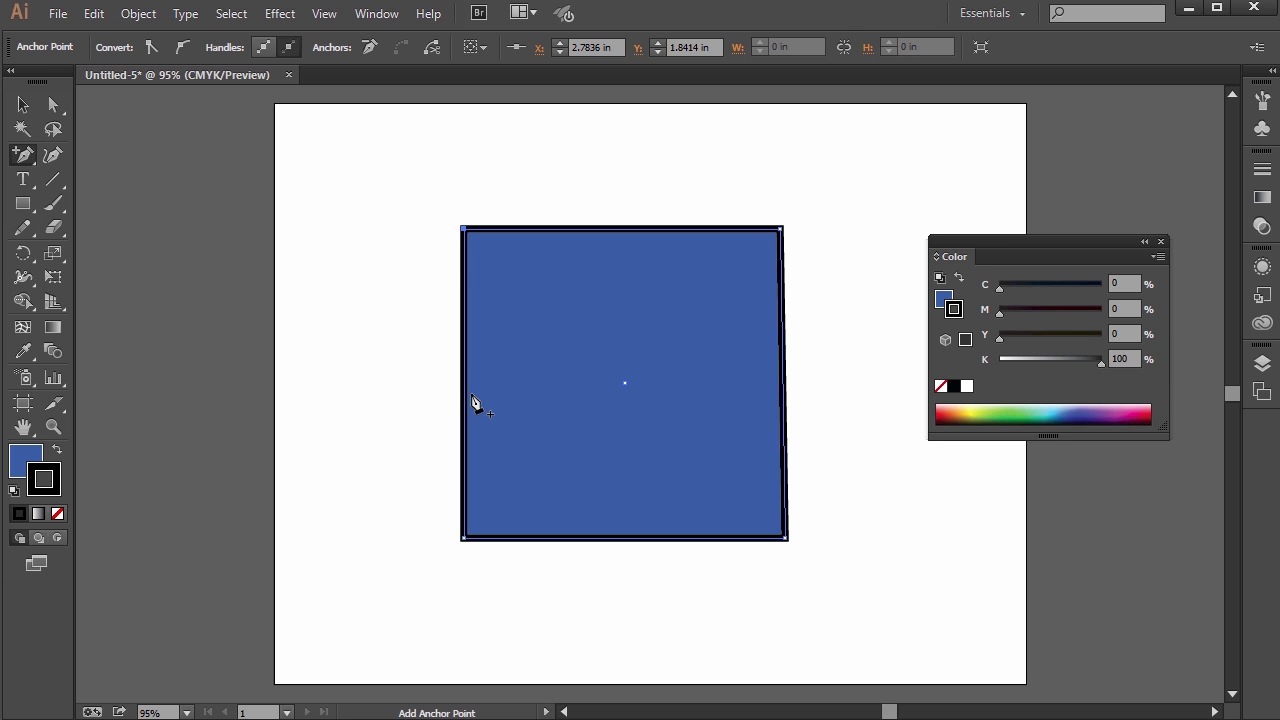
Add top and bottom edge midpoints and drag the four edge midpoints outward
click(624, 229)
click(624, 538)
click(48, 110)
drag(624, 229, 629, 127)
drag(782, 360, 849, 364)
drag(467, 377, 544, 392)
drag(628, 541, 623, 600)
drag(541, 386, 362, 390)
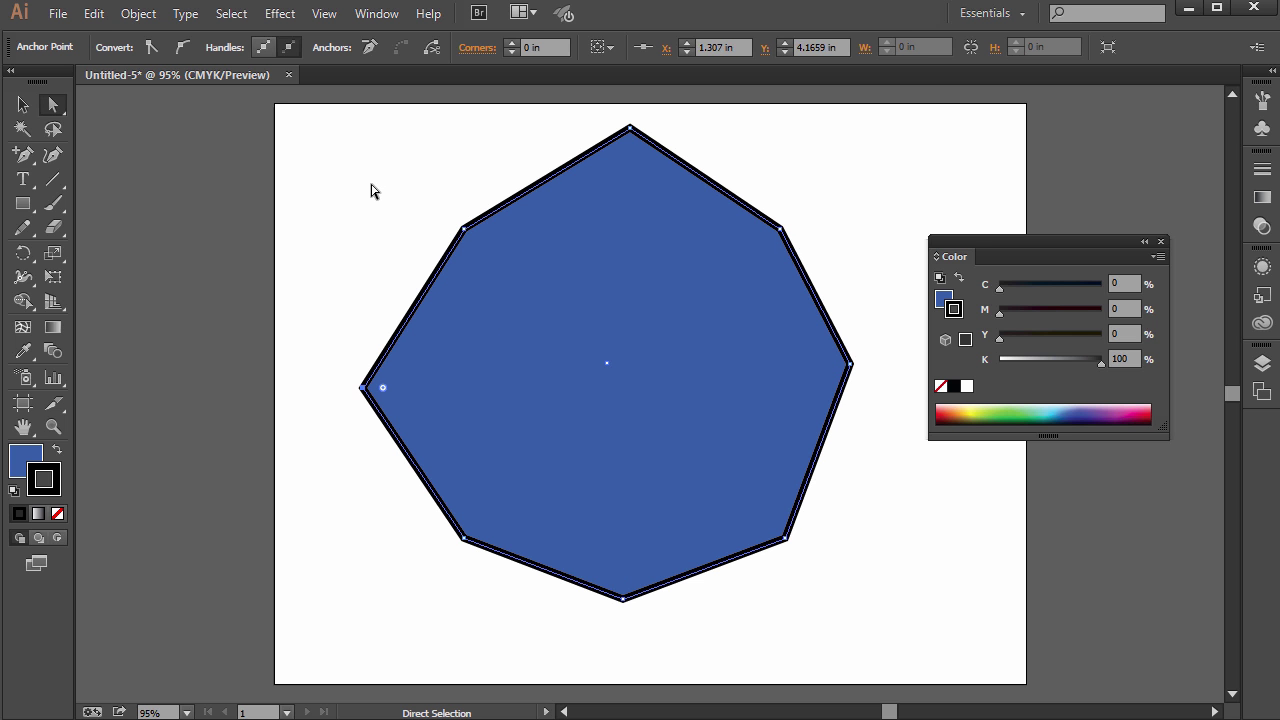
click(370, 194)
drag(25, 153, 103, 198)
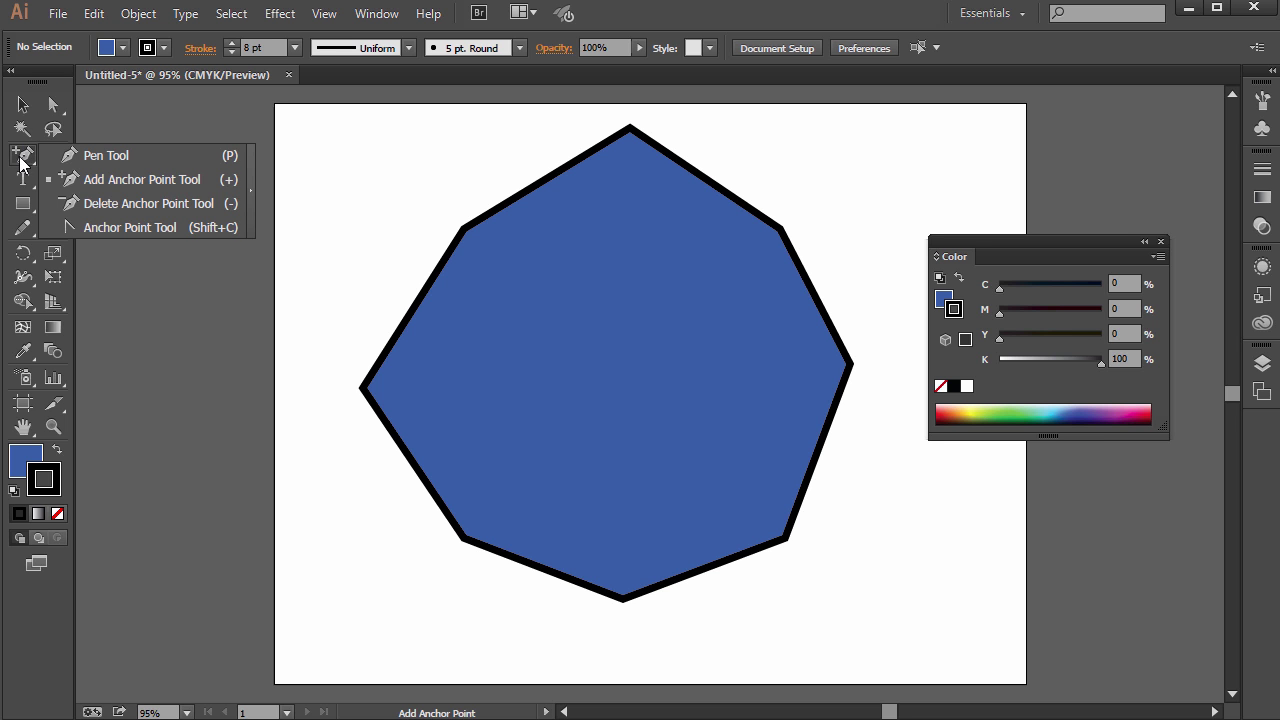
Delete an upper-right anchor, then add two anchors along the polygon's upper-right edge
click(110, 200)
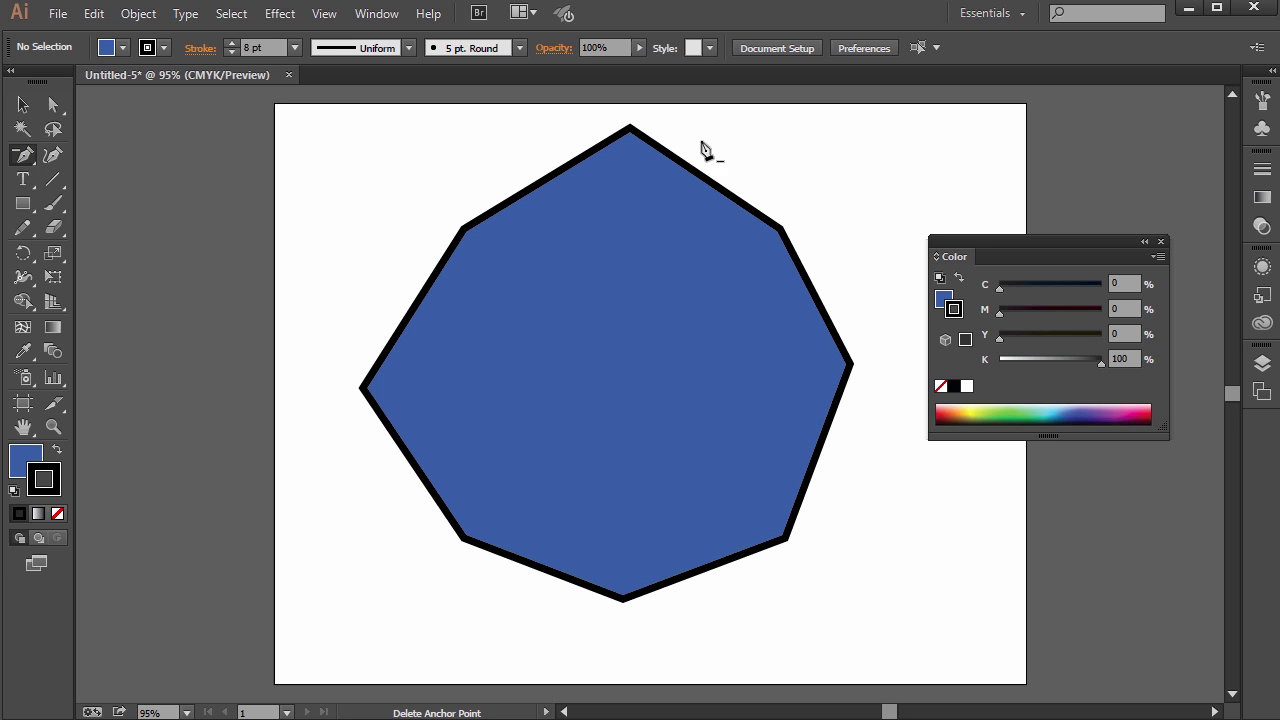
click(779, 230)
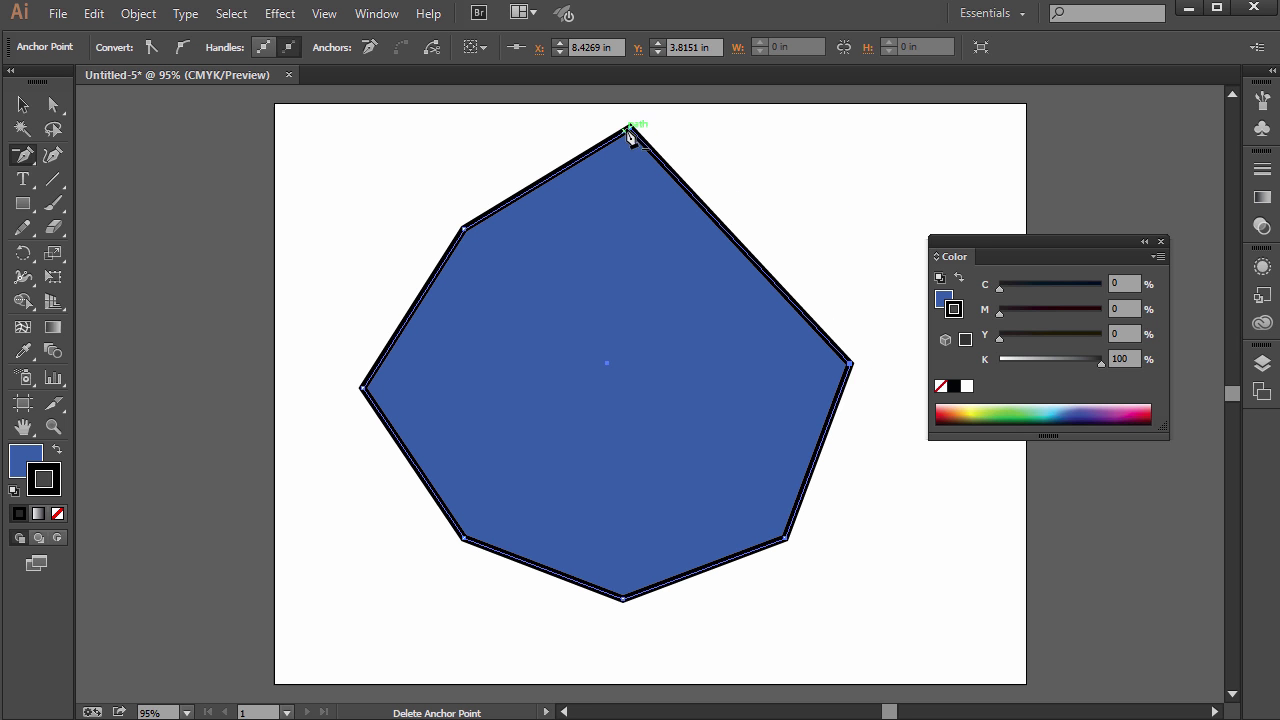
drag(23, 155, 70, 155)
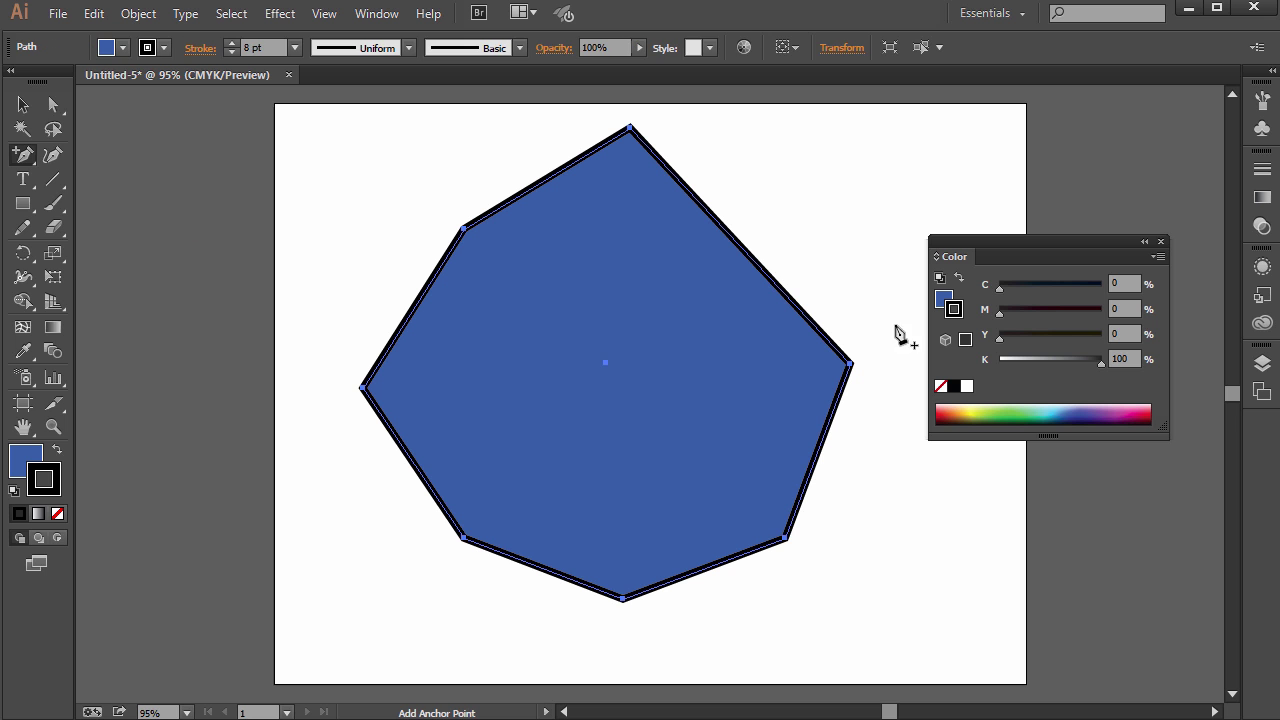
click(736, 242)
click(780, 289)
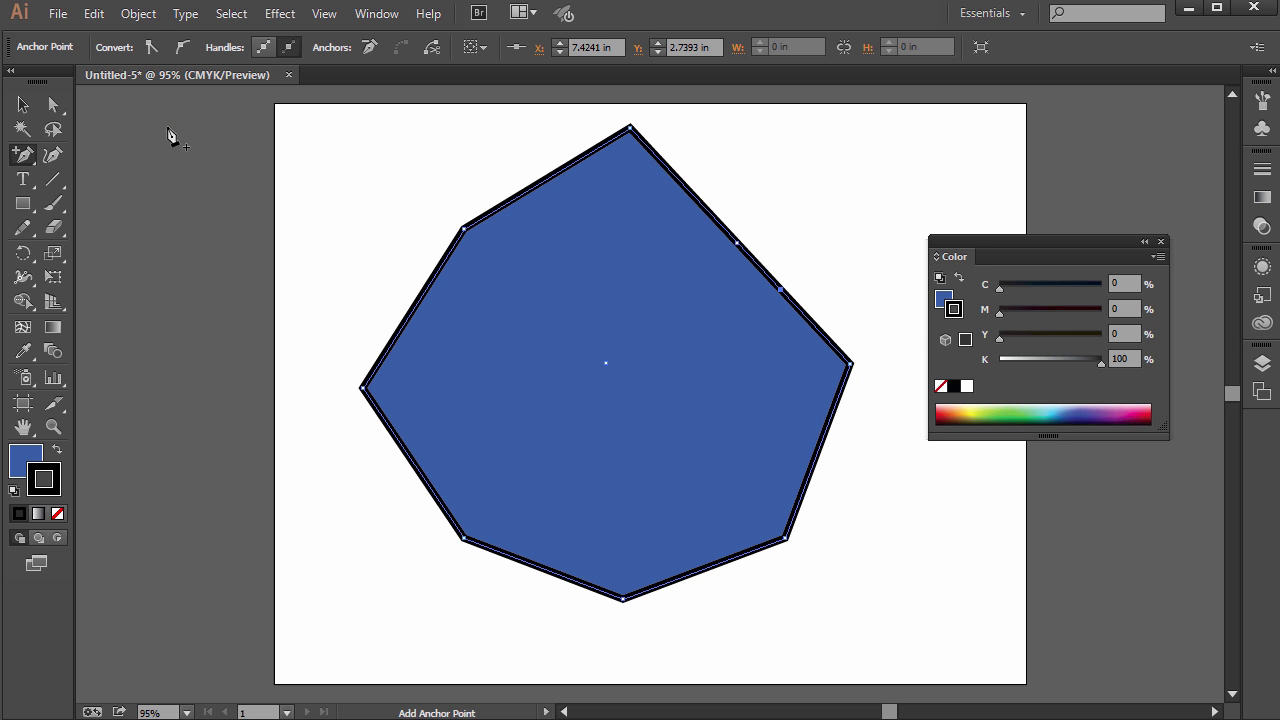
drag(27, 155, 22, 110)
Dismiss the add-point warning, delete the polygon and draw a blue centred square
click(630, 320)
key(Return)
key(Delete)
drag(27, 212, 80, 204)
mouse_move(491, 229)
mouse_down()
mouse_move(757, 512)
mouse_move(780, 518)
mouse_up()
Convert the square's top-left corner into a smooth curve point bulging outward
drag(25, 163, 97, 230)
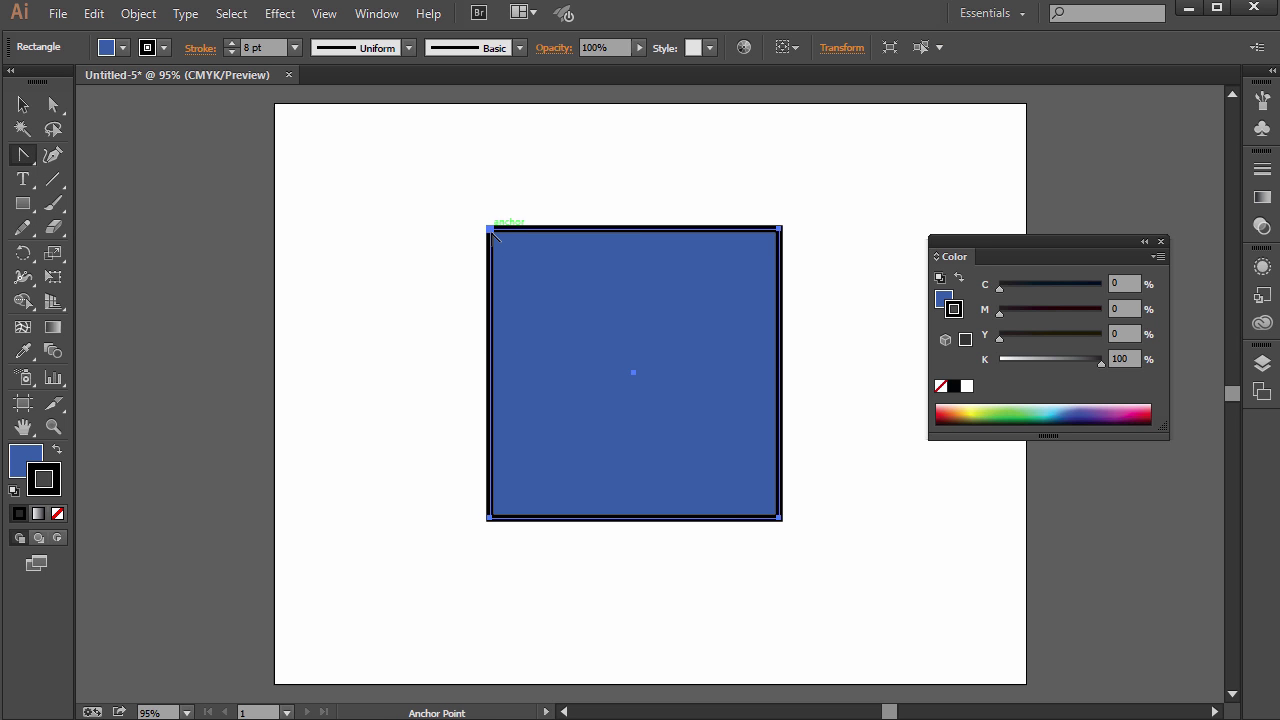
click(490, 231)
drag(493, 233, 572, 128)
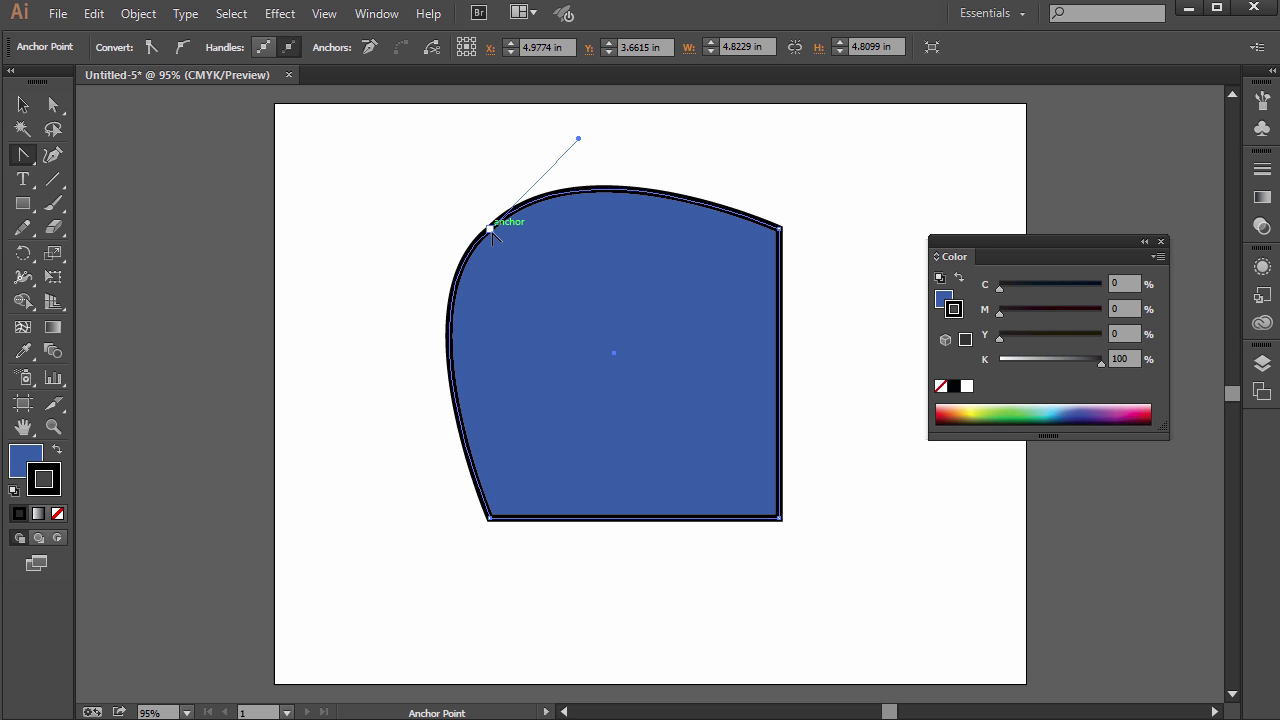
Move the top-right and bottom-right anchors inward with Direct Selection
click(53, 104)
click(842, 222)
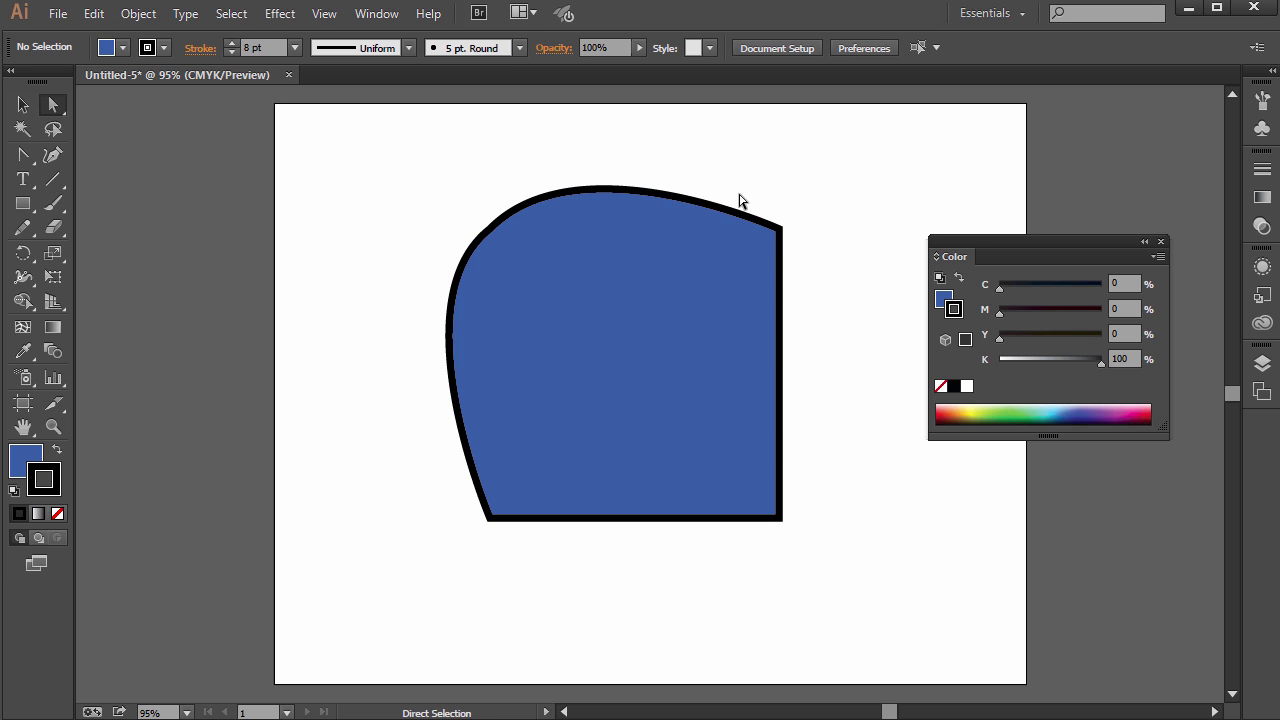
mouse_move(781, 229)
mouse_down()
mouse_move(802, 200)
mouse_move(762, 238)
mouse_up()
mouse_move(781, 521)
mouse_down()
mouse_move(826, 489)
mouse_move(754, 526)
mouse_move(763, 516)
mouse_up()
Turn the bottom-left and top-left anchors back into sharp corners and lower the left edge
drag(23, 156, 112, 232)
drag(490, 519, 364, 424)
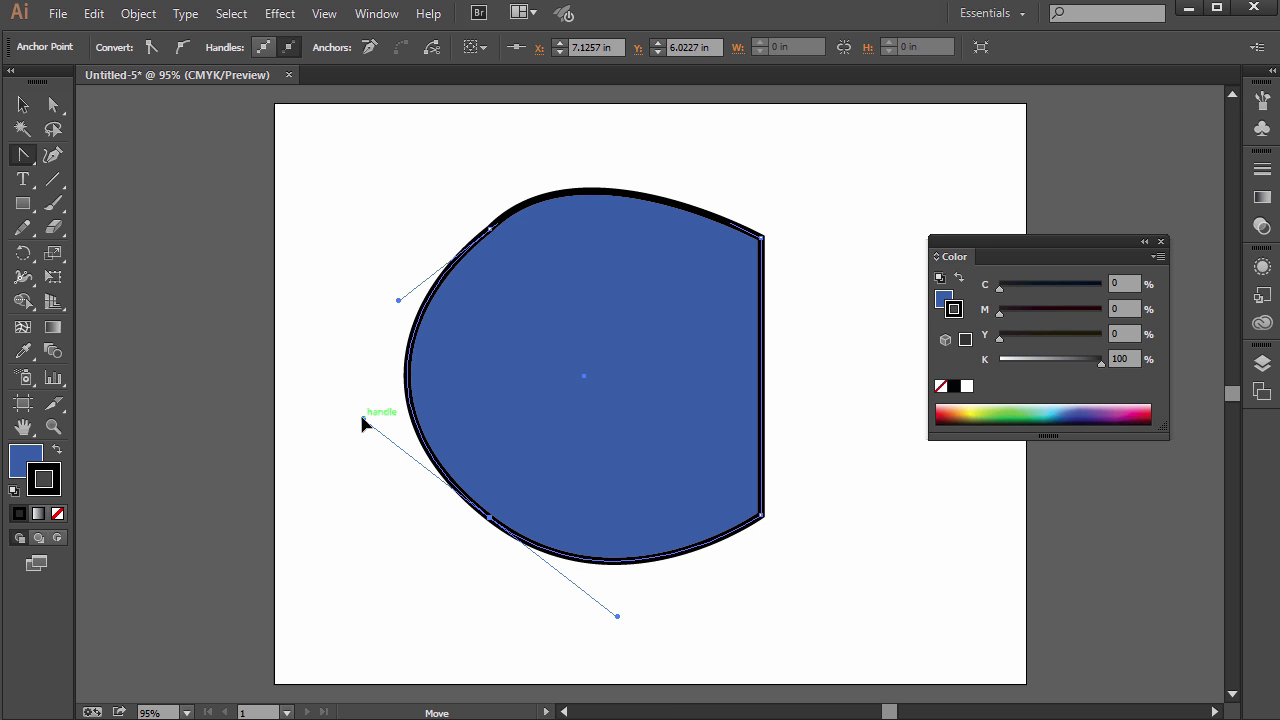
click(490, 519)
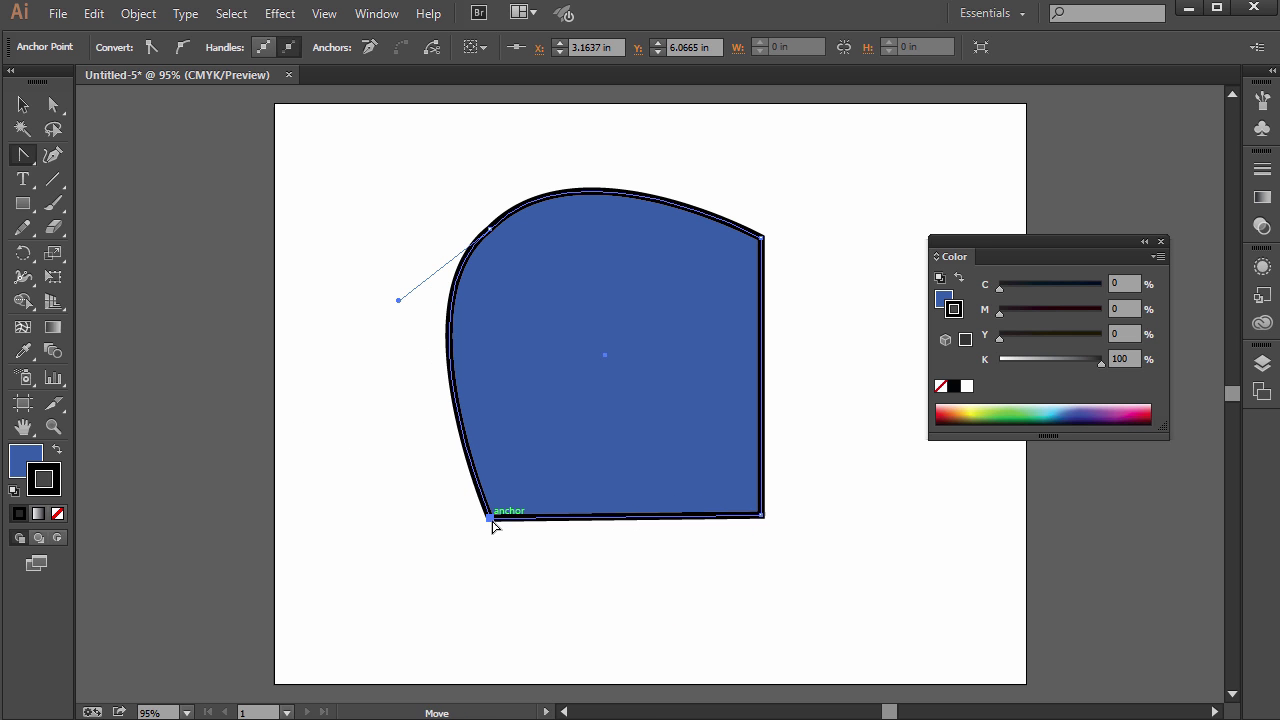
click(489, 231)
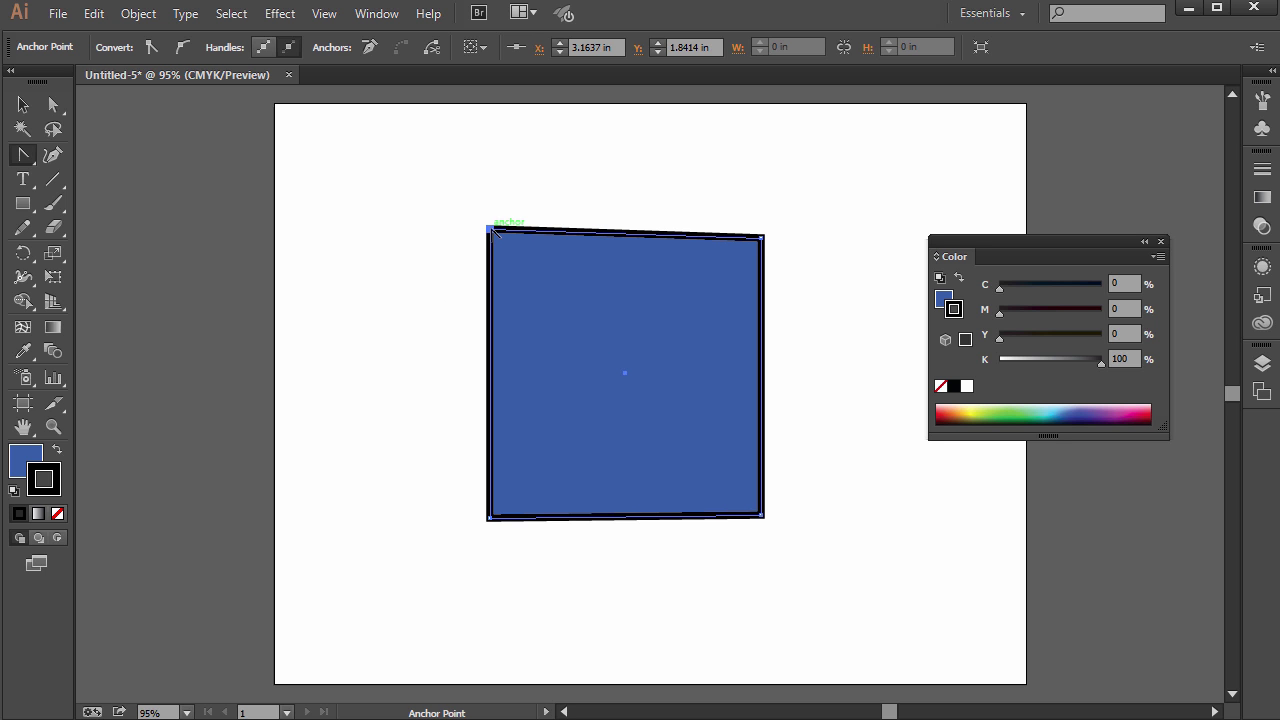
drag(25, 155, 114, 230)
drag(492, 335, 486, 365)
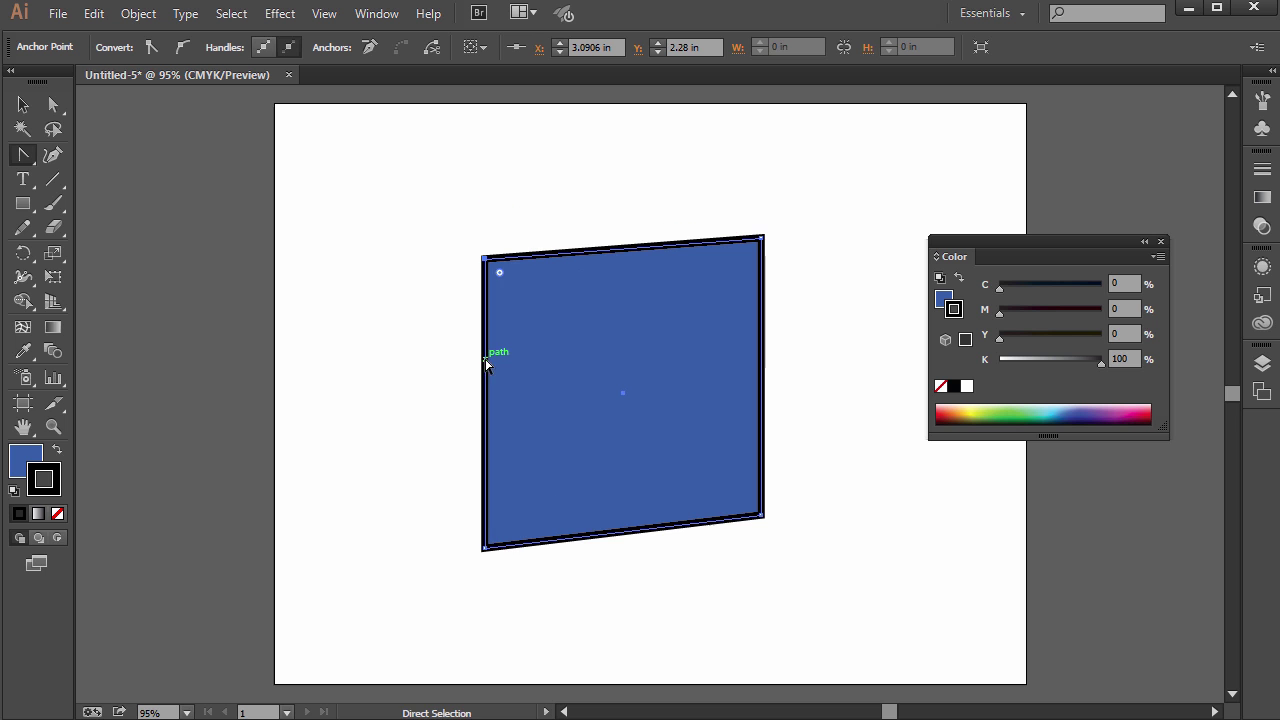
drag(23, 155, 89, 163)
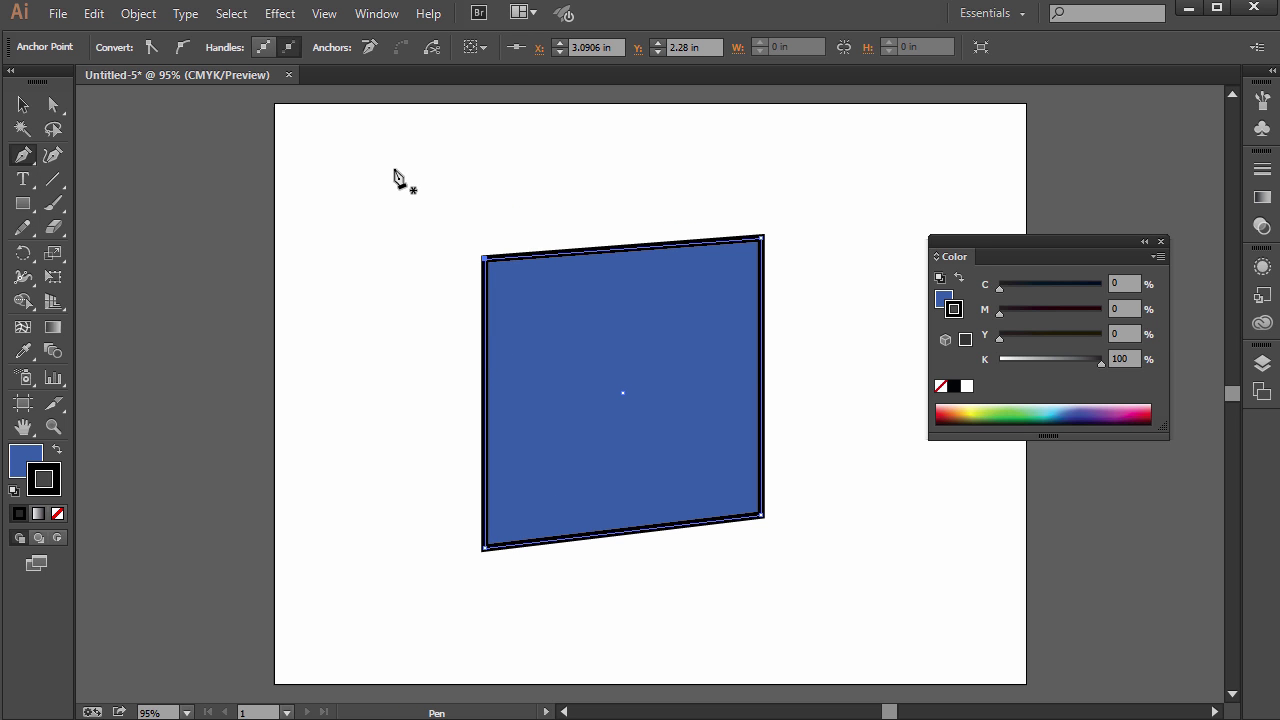
Alt-drag the top-right corner into a smooth curve, then start a three-anchor wavy path above
key(alt)
key(alt)
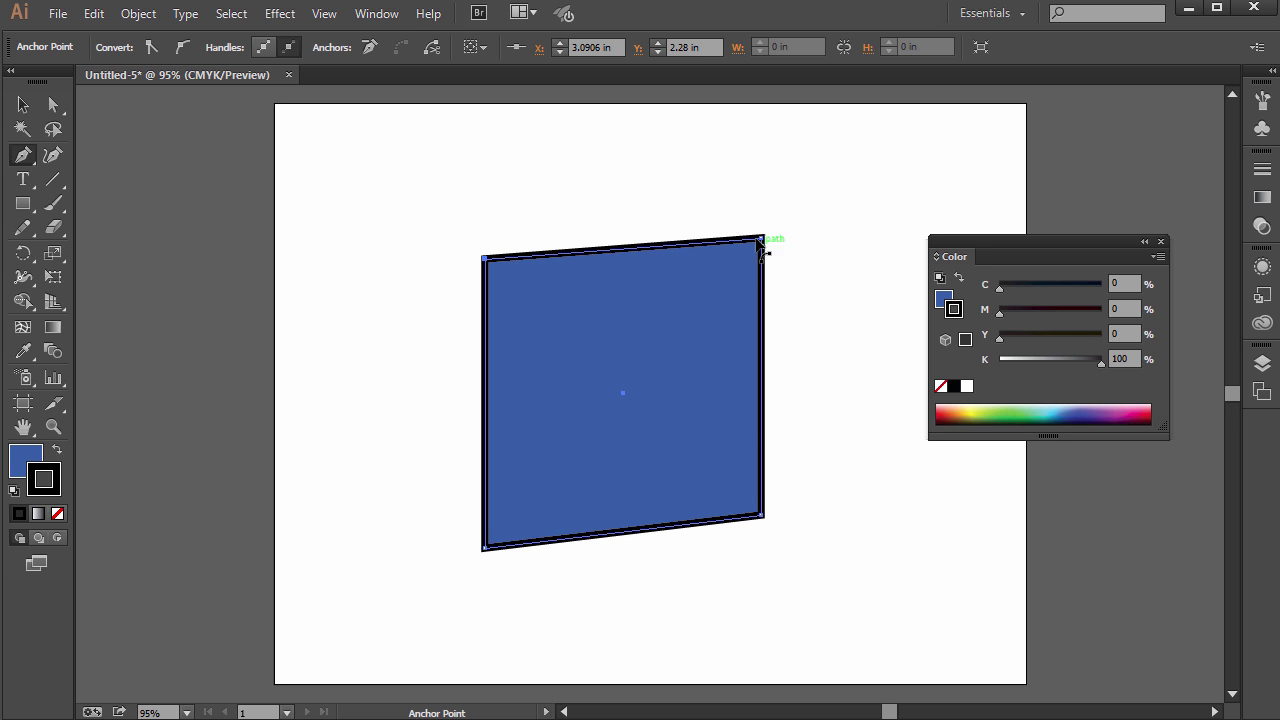
drag(762, 240, 840, 317)
click(344, 197)
drag(492, 153, 573, 198)
drag(673, 162, 697, 129)
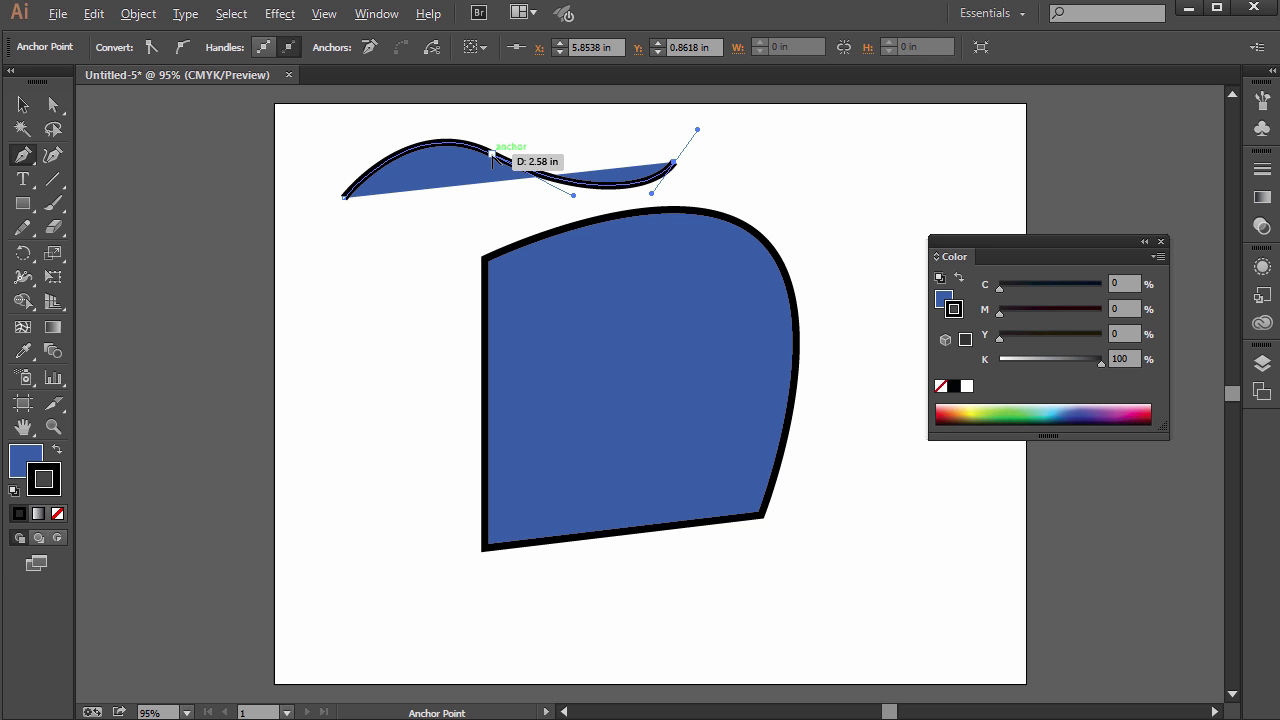
Add curved anchors along the top of the artboard, adjusting handles and nudging the right-end anchor
drag(492, 153, 494, 160)
key(alt)
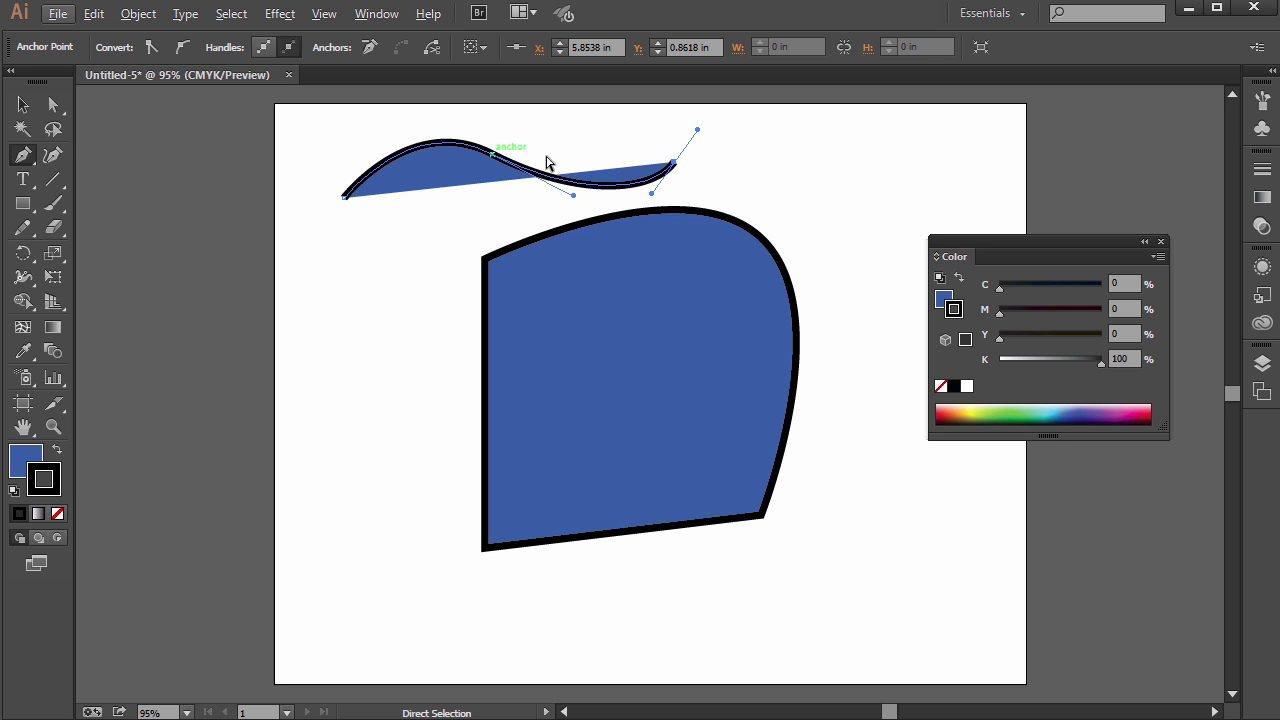
mouse_move(603, 160)
mouse_down()
mouse_move(29, 177)
mouse_move(571, 200)
mouse_move(523, 149)
mouse_move(539, 150)
mouse_up()
drag(679, 168, 719, 176)
Extend the wave with smooth anchors further right, then curve the path down to the lower right
drag(859, 159, 936, 209)
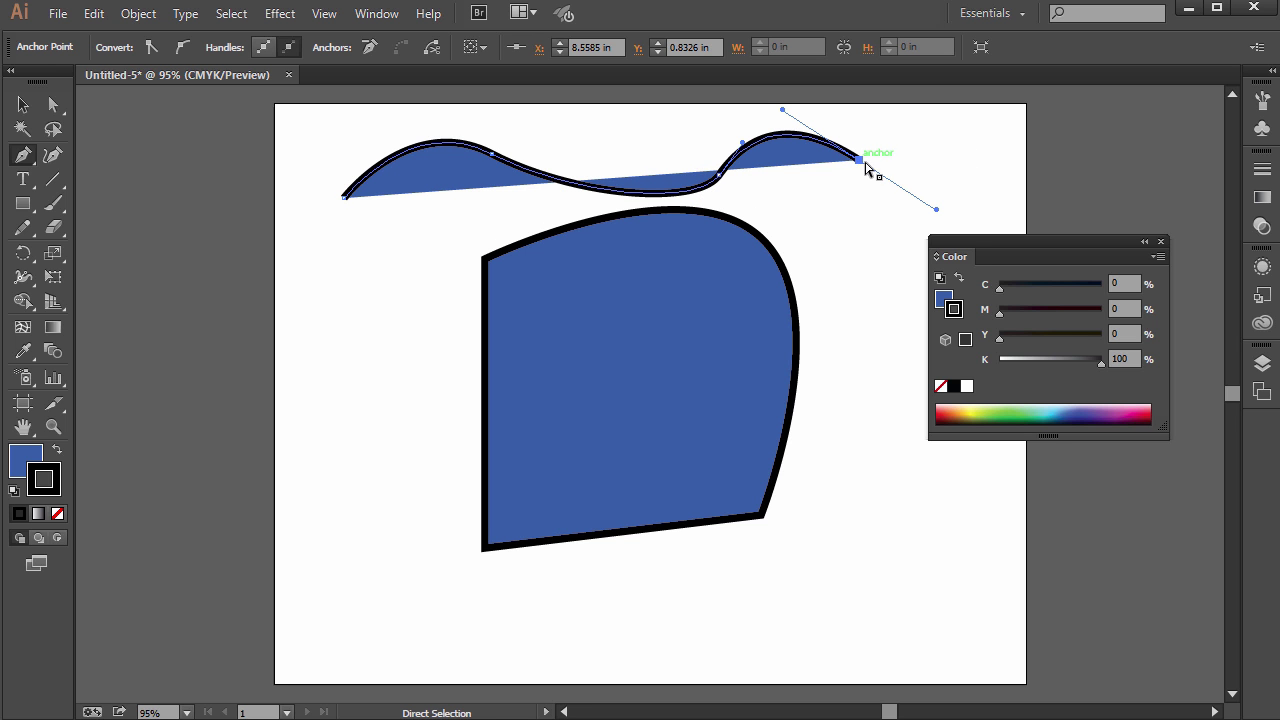
mouse_move(858, 160)
mouse_down()
mouse_move(872, 172)
mouse_move(876, 157)
mouse_up()
drag(1012, 158, 1030, 215)
drag(932, 498, 790, 529)
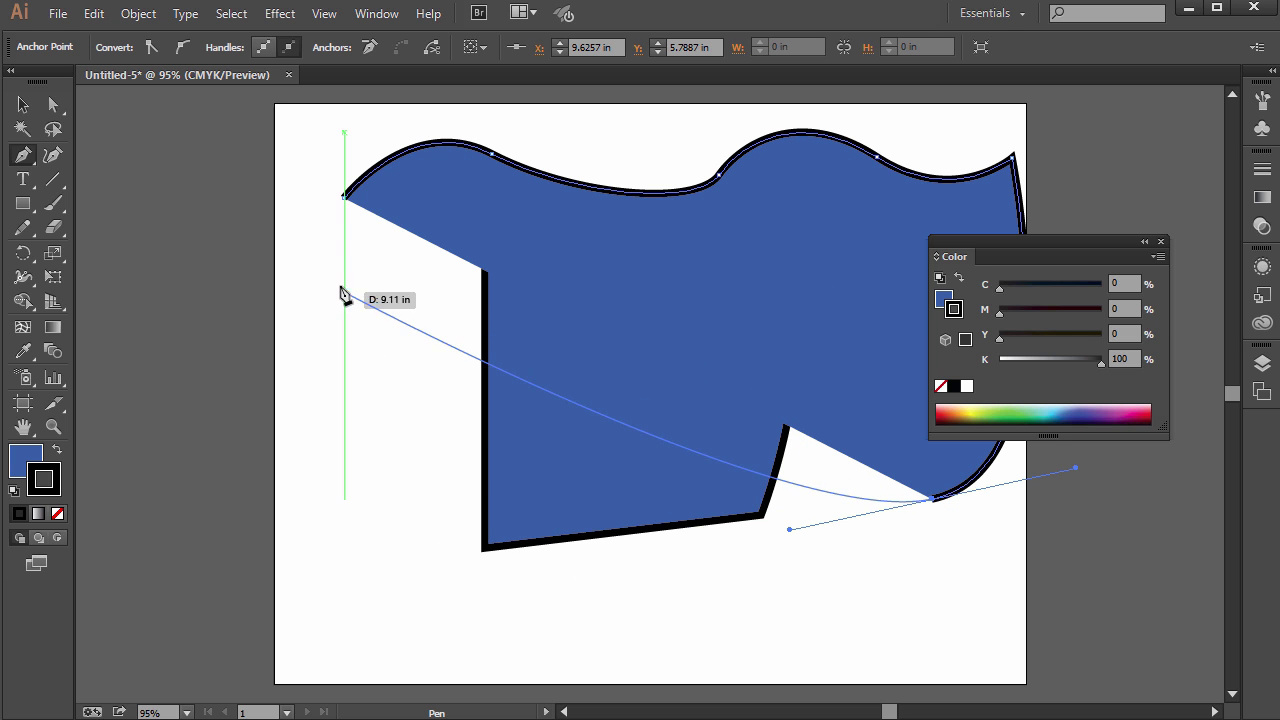
Close the wavy path at its top-left start anchor, then make the plain Pen Tool active again
drag(352, 205, 354, 104)
scroll(514, 297, up, 3)
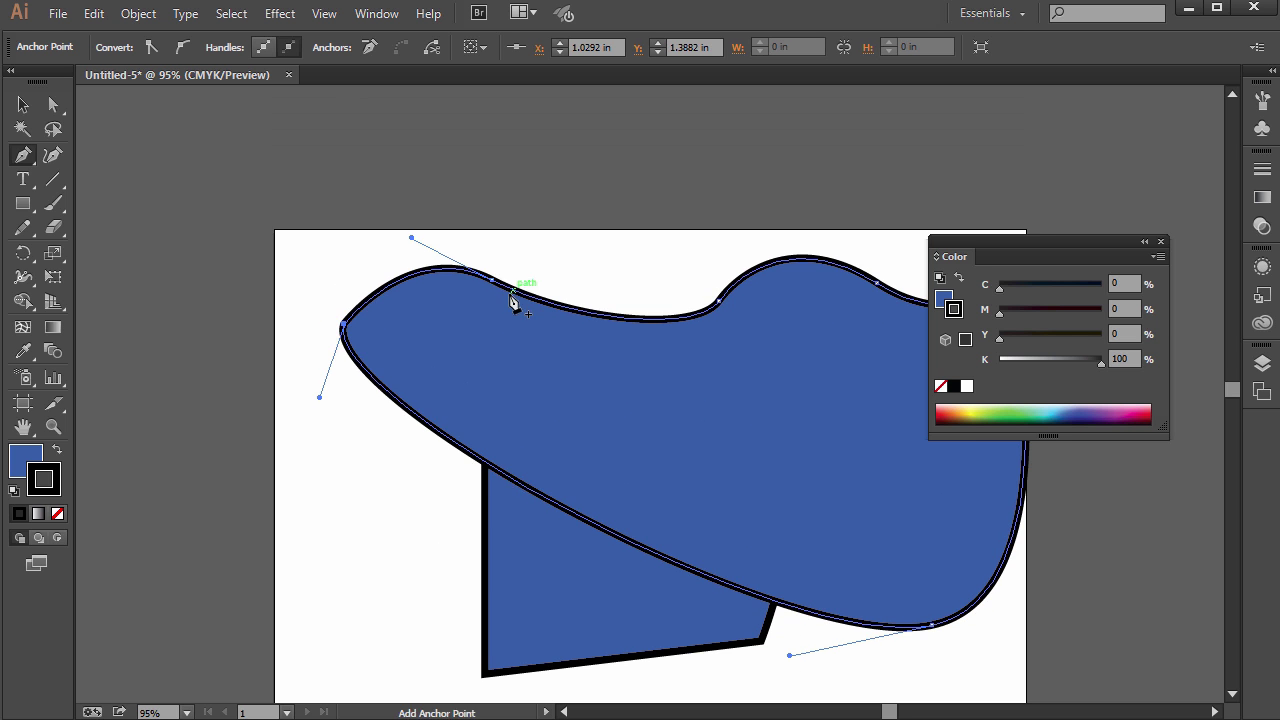
drag(23, 155, 104, 160)
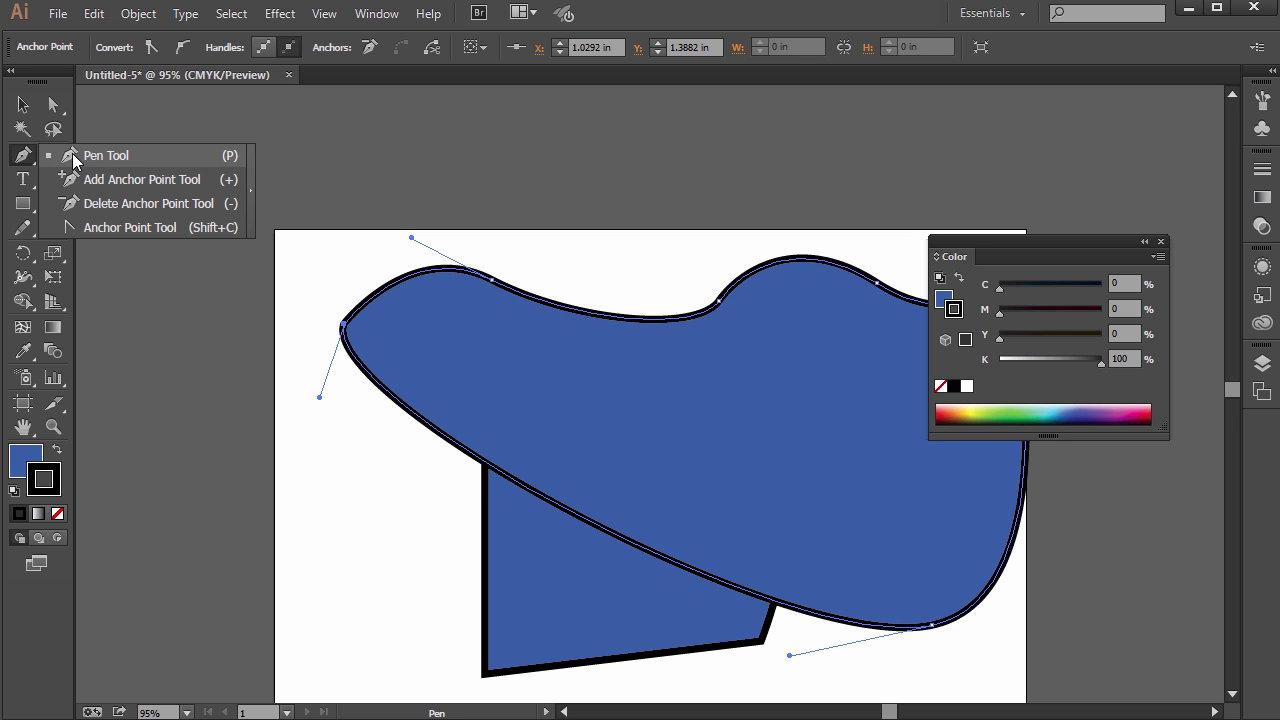
drag(64, 155, 24, 160)
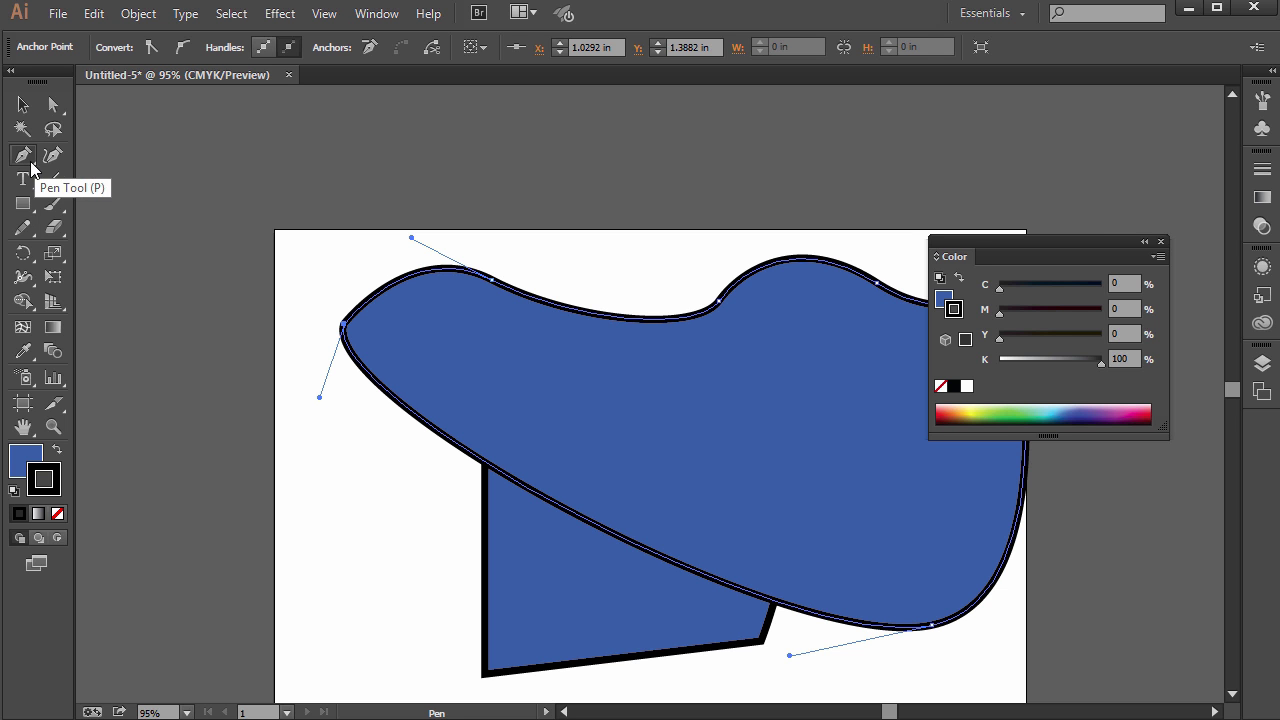
drag(27, 162, 99, 158)
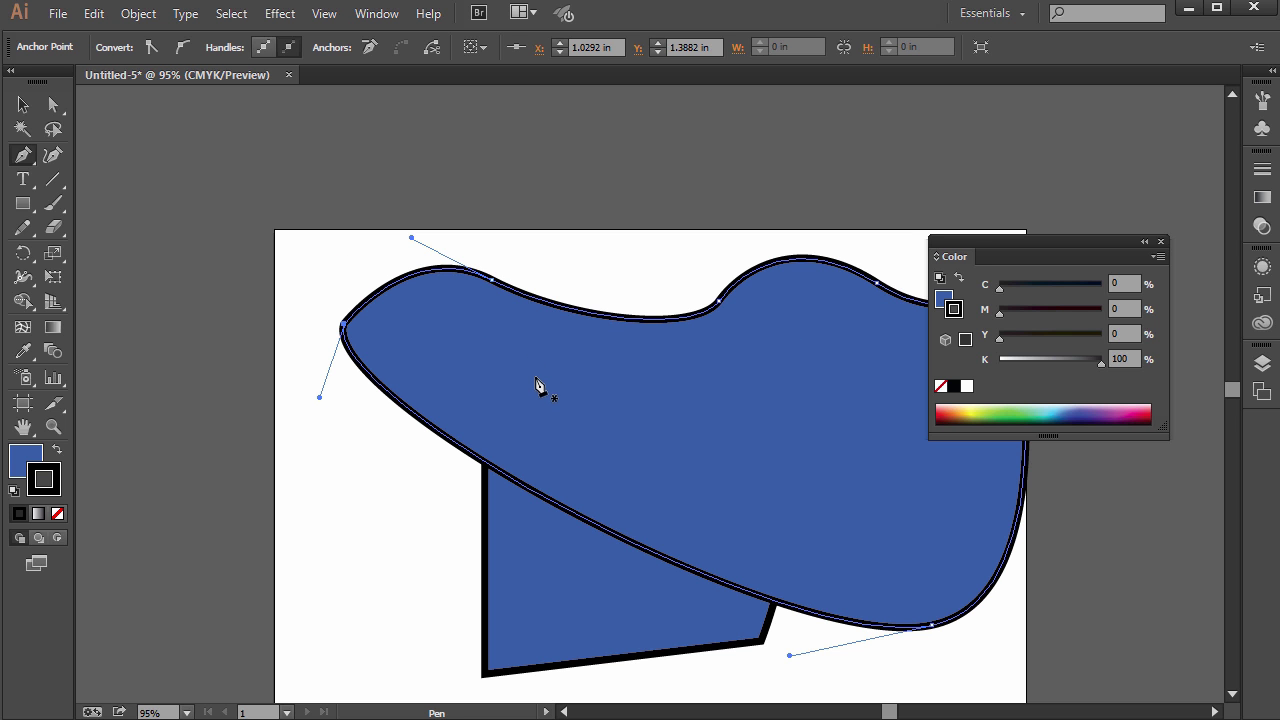
click(26, 160)
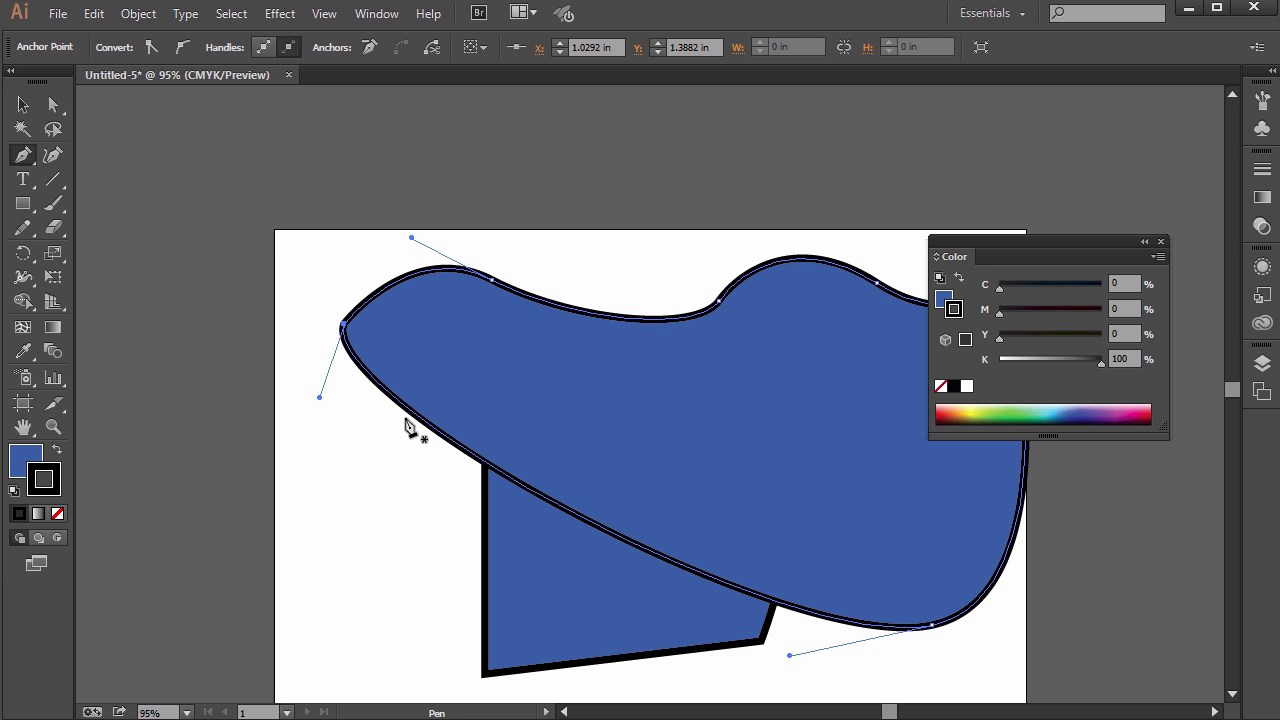